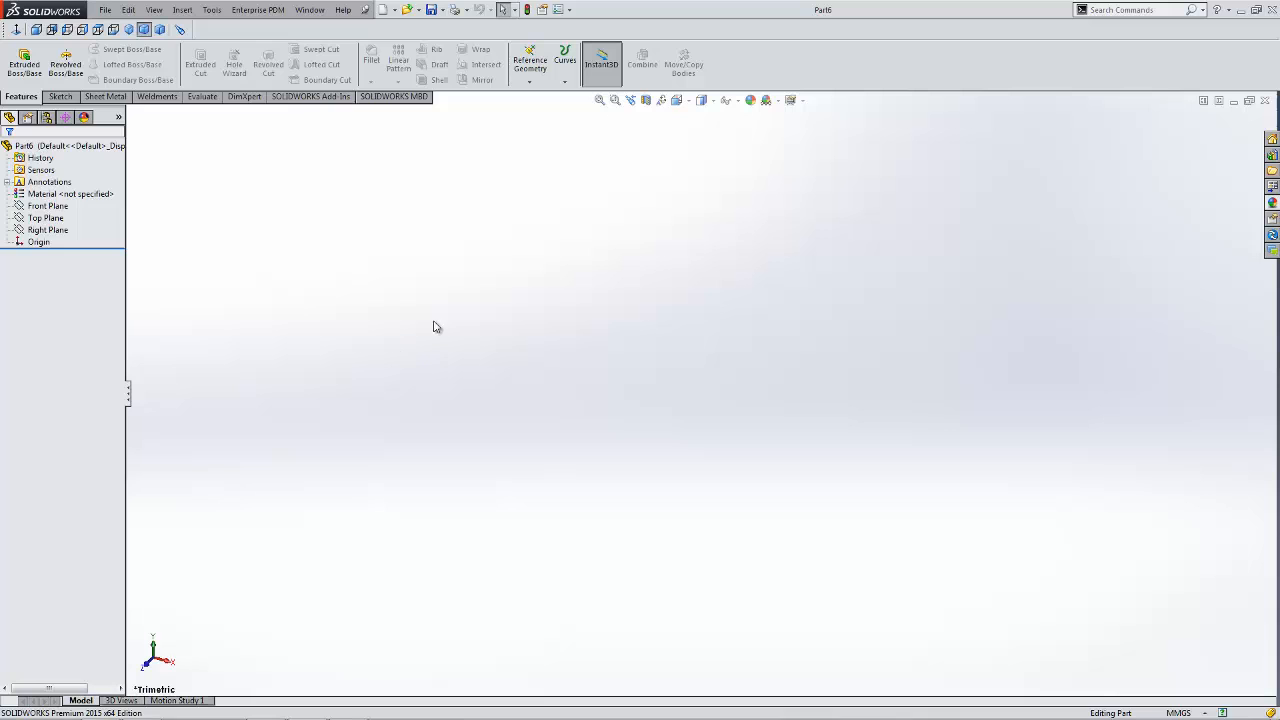
# Raise the document's shaded and draft quality resolution to its maximum in the image quality settings
pyautogui.click(556, 11)
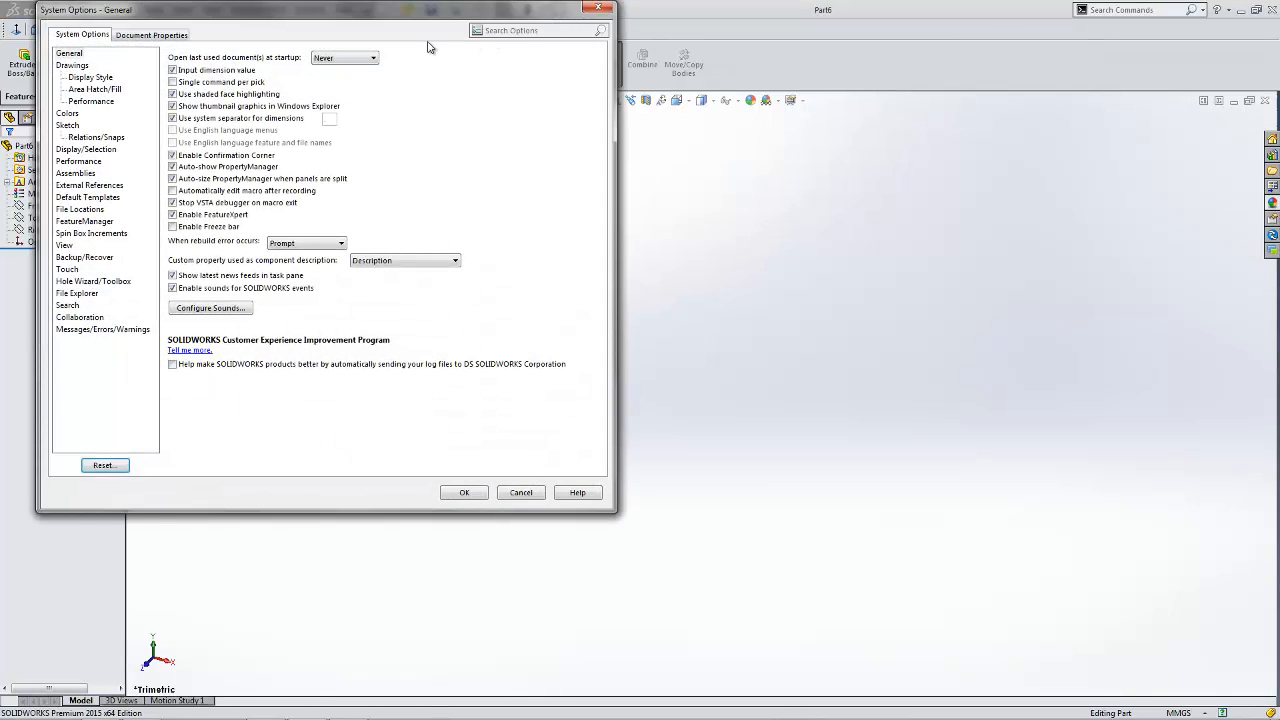
pyautogui.click(180, 35)
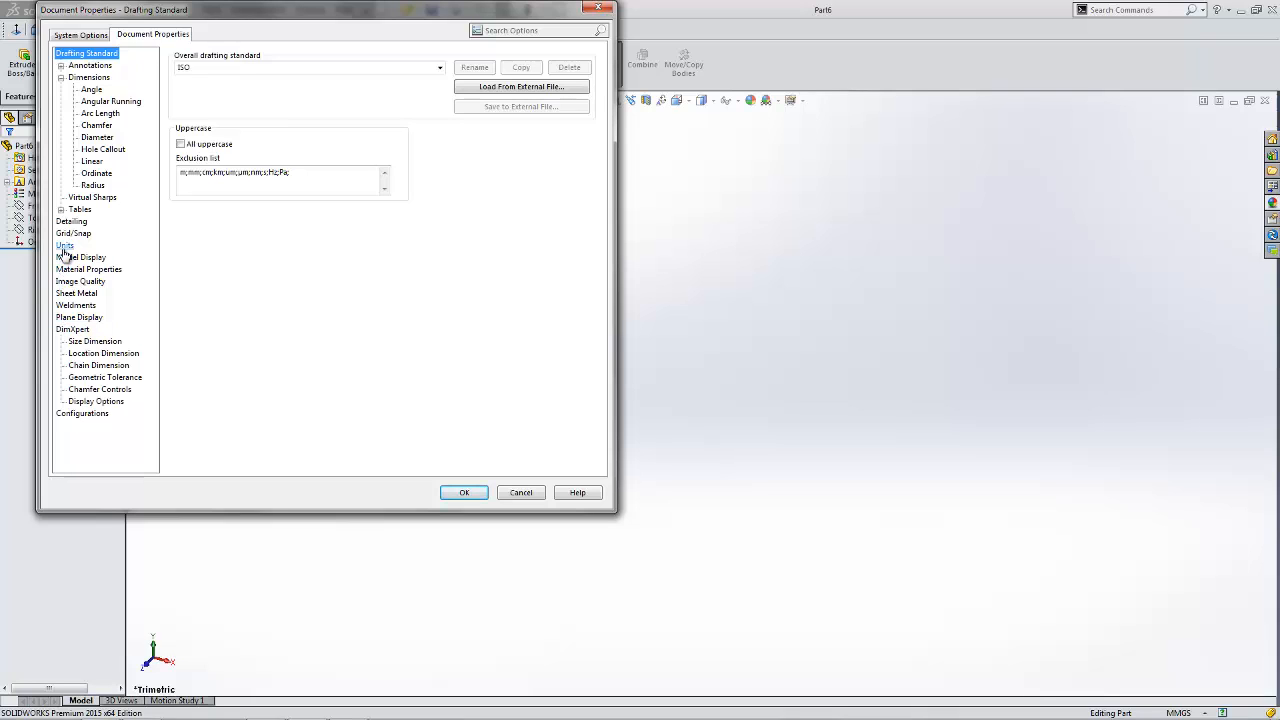
pyautogui.click(66, 284)
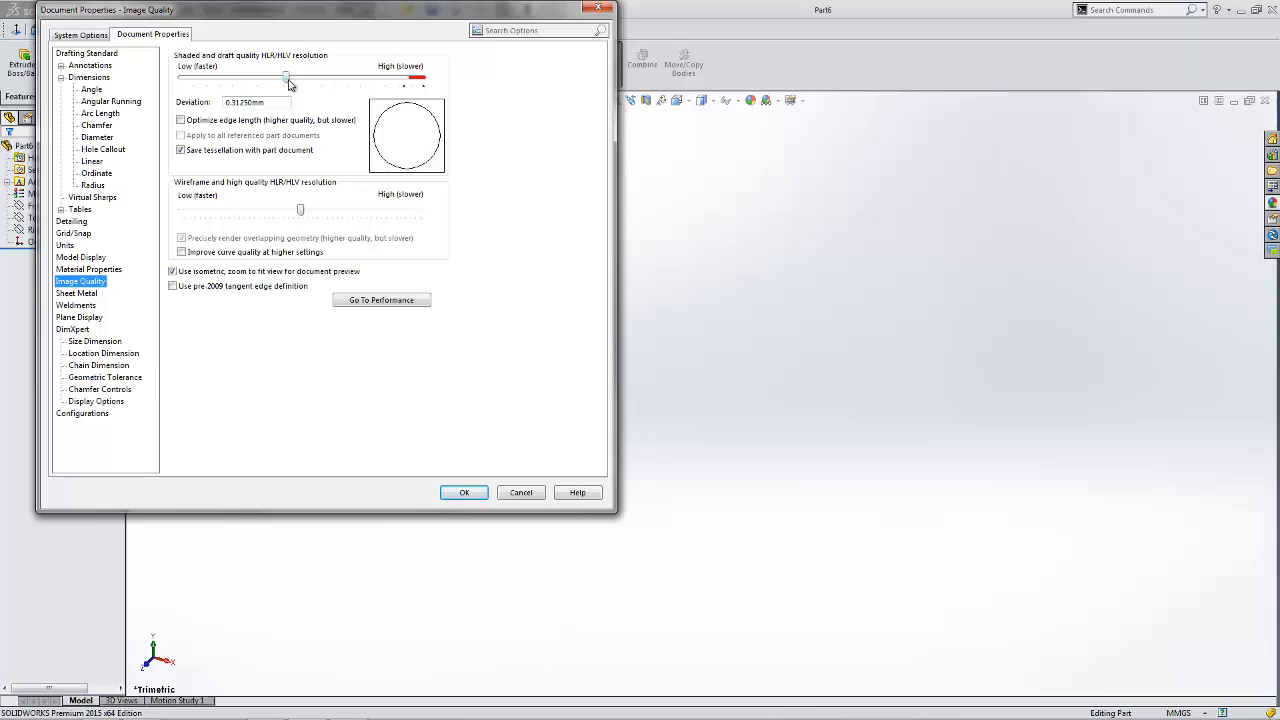
pyautogui.moveTo(288, 78)
pyautogui.mouseDown()
pyautogui.moveTo(450, 90)
pyautogui.moveTo(456, 113)
pyautogui.mouseUp()
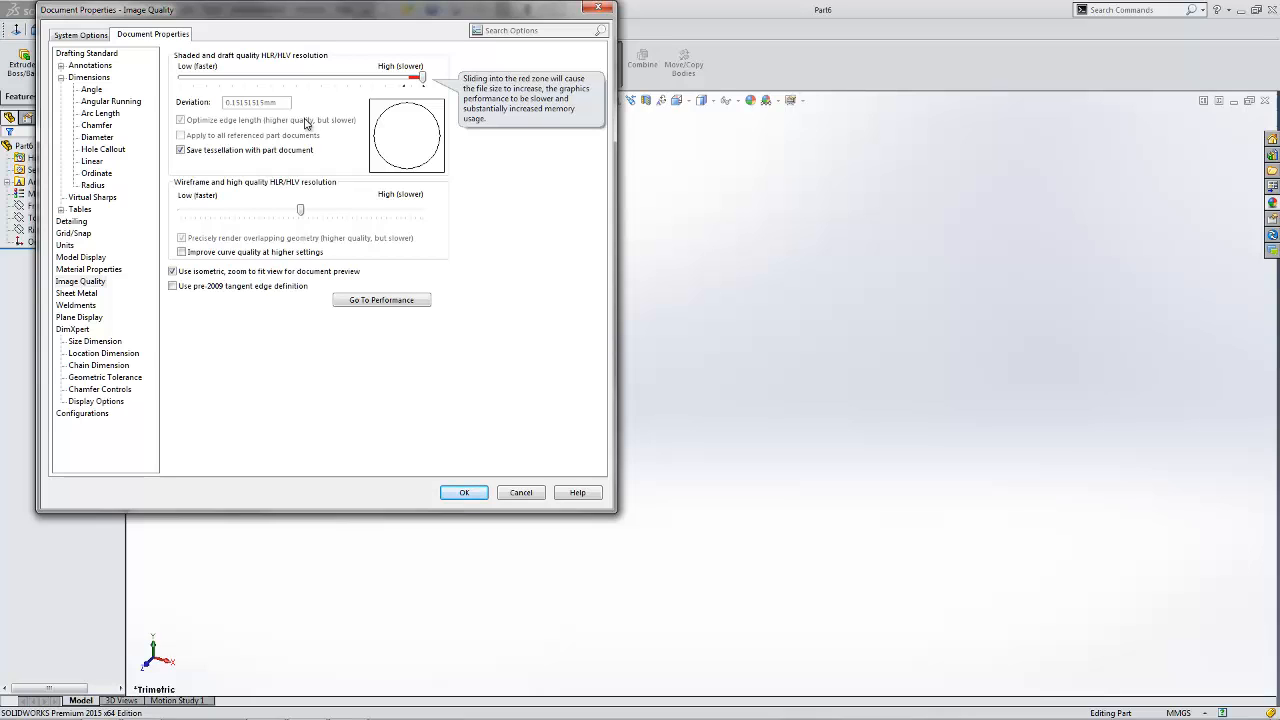
# Set the document to a custom unit system with angstroms as the basic length unit
pyautogui.click(65, 245)
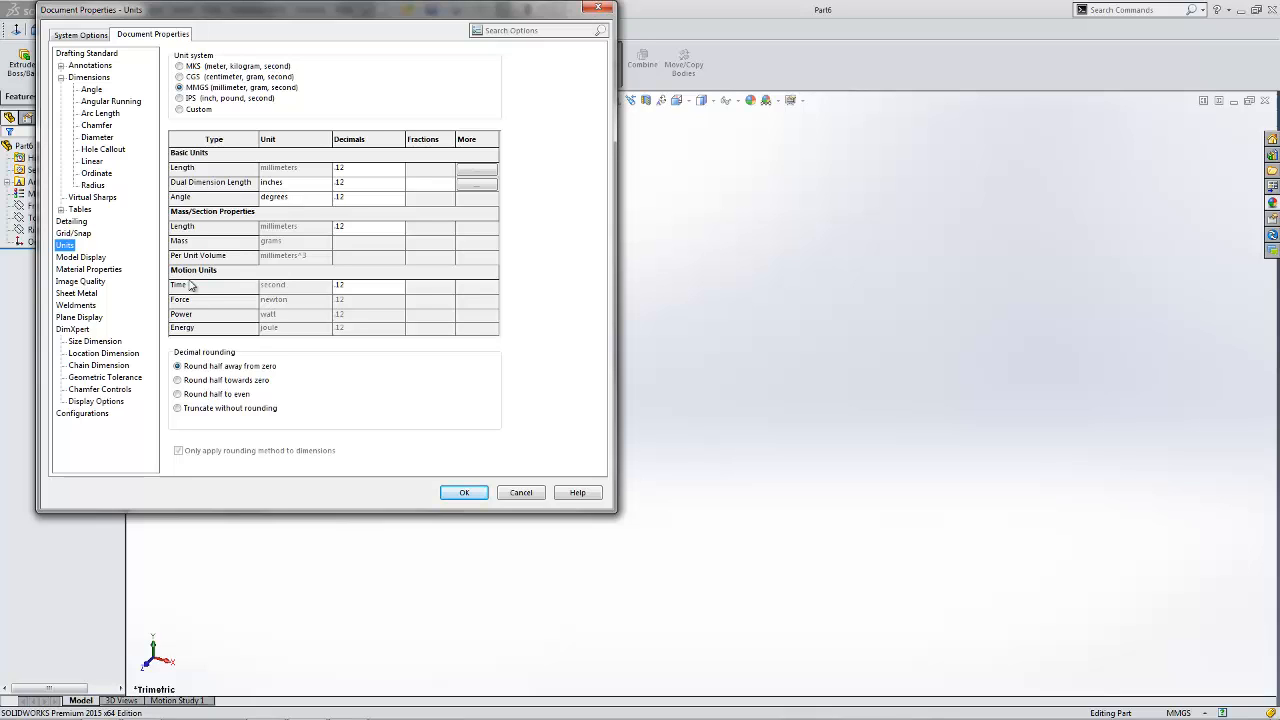
pyautogui.click(179, 110)
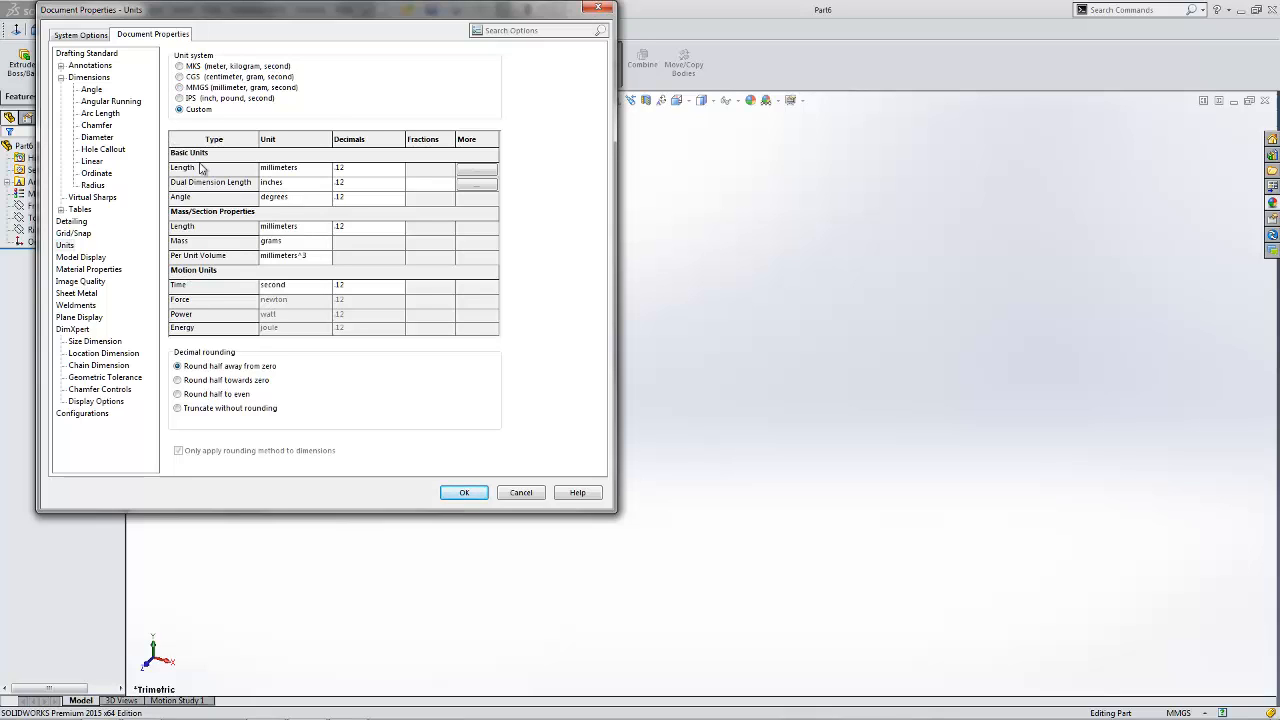
pyautogui.click(322, 168)
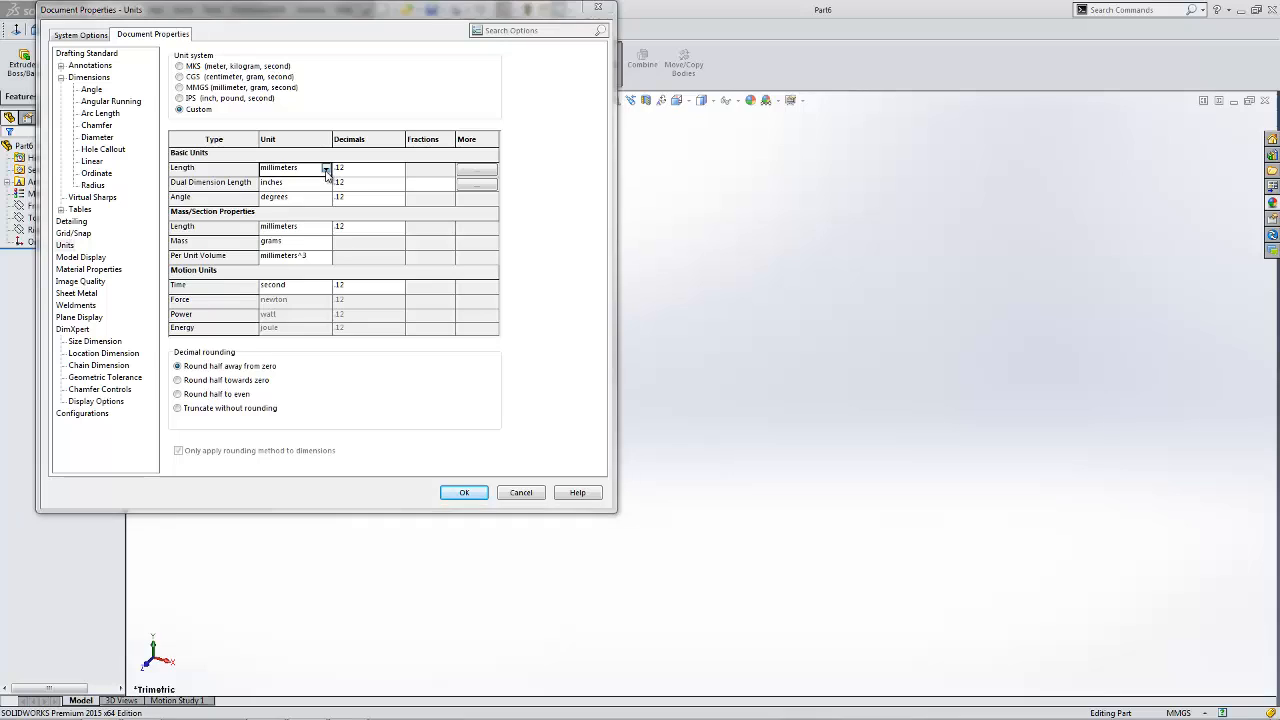
pyautogui.click(325, 168)
pyautogui.moveTo(325, 203); pyautogui.dragTo(327, 186)
pyautogui.click(304, 184)
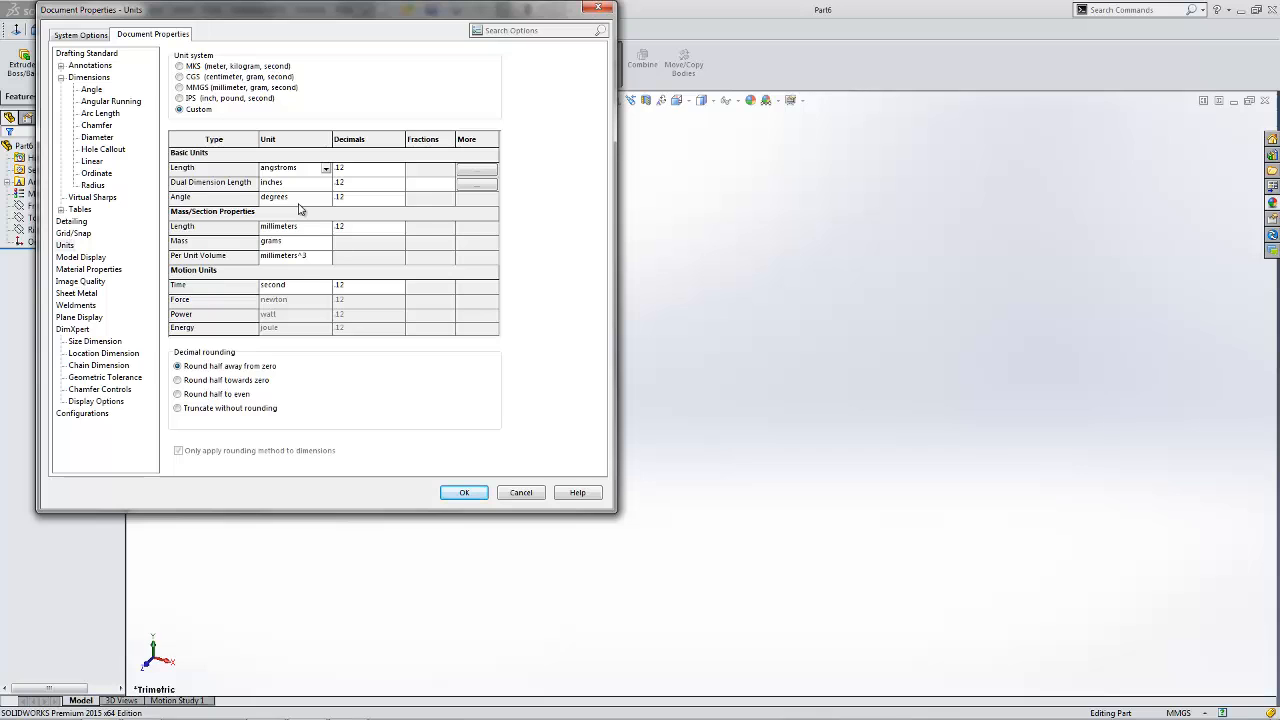
pyautogui.click(466, 492)
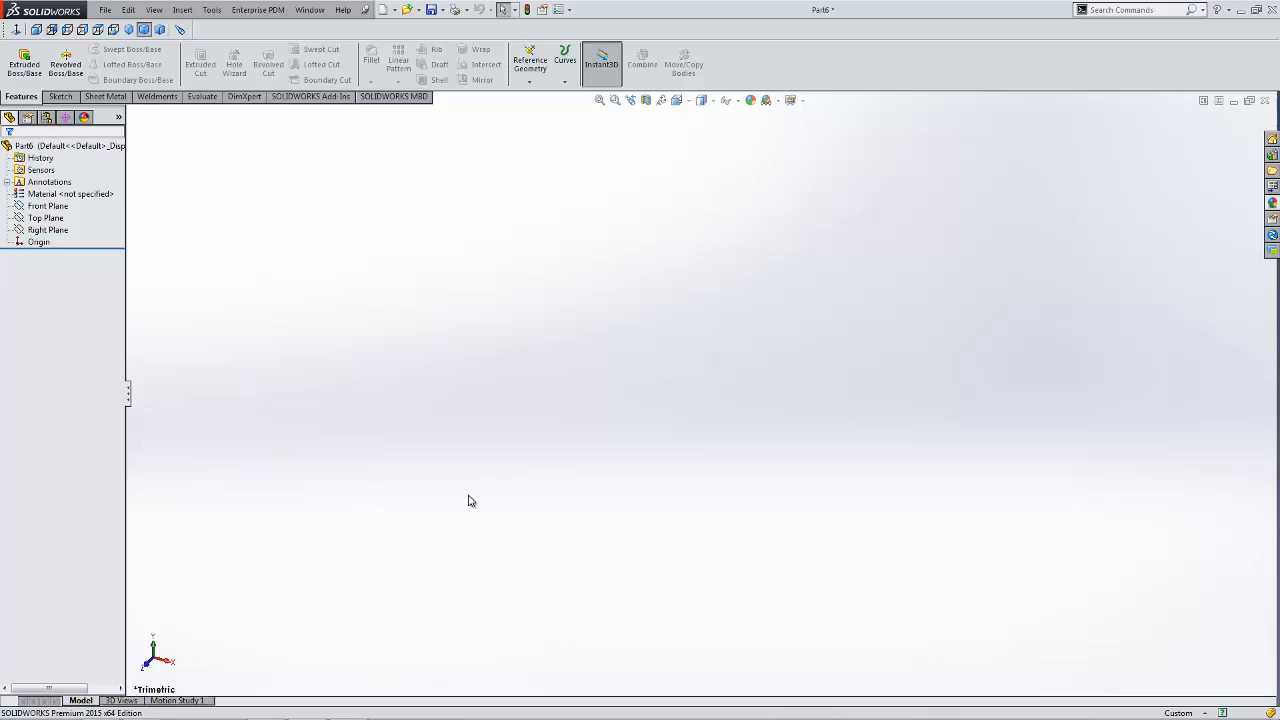
# Show the Front, Top and Right planes in the graphics area
pyautogui.click(119, 118)
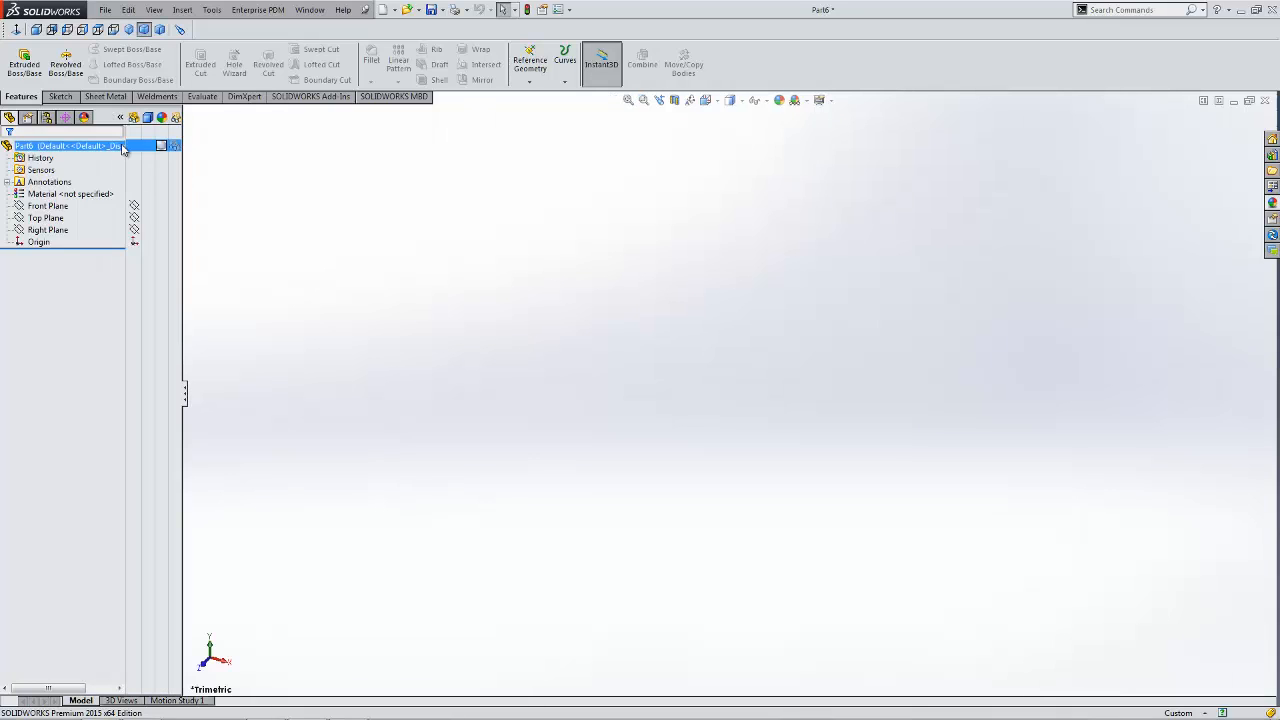
pyautogui.click(134, 205)
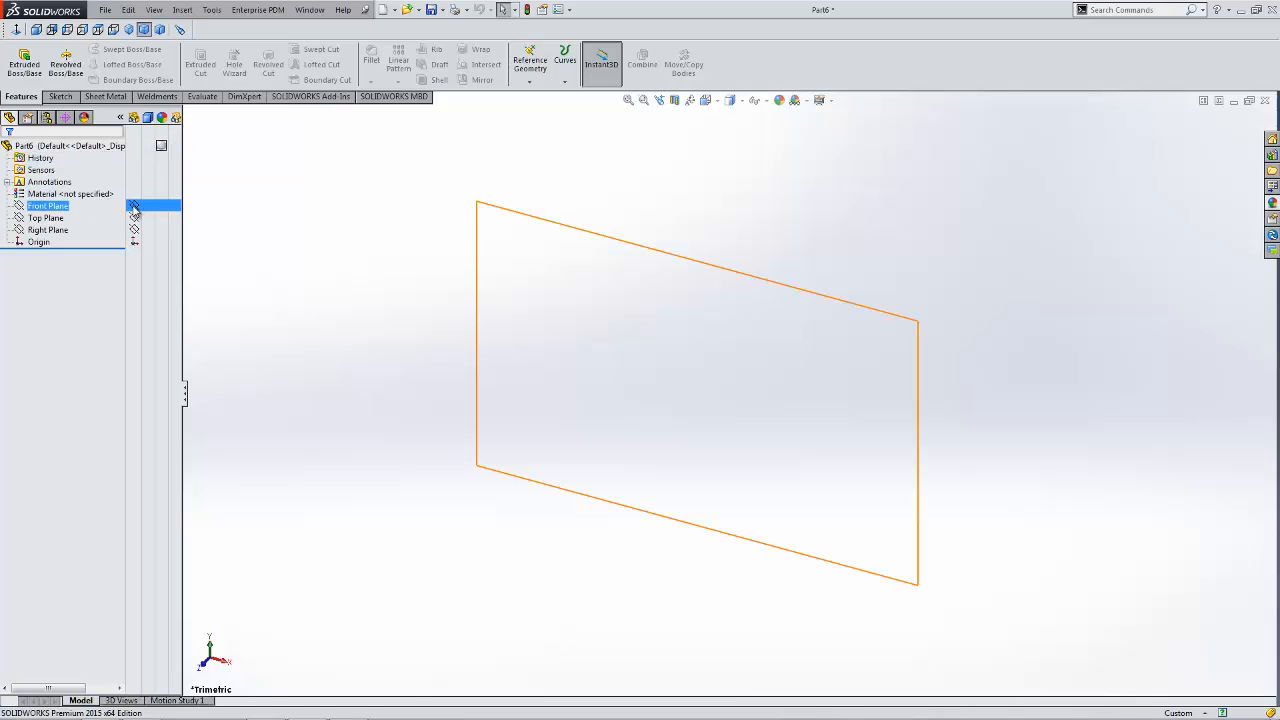
pyautogui.click(134, 217)
pyautogui.click(134, 229)
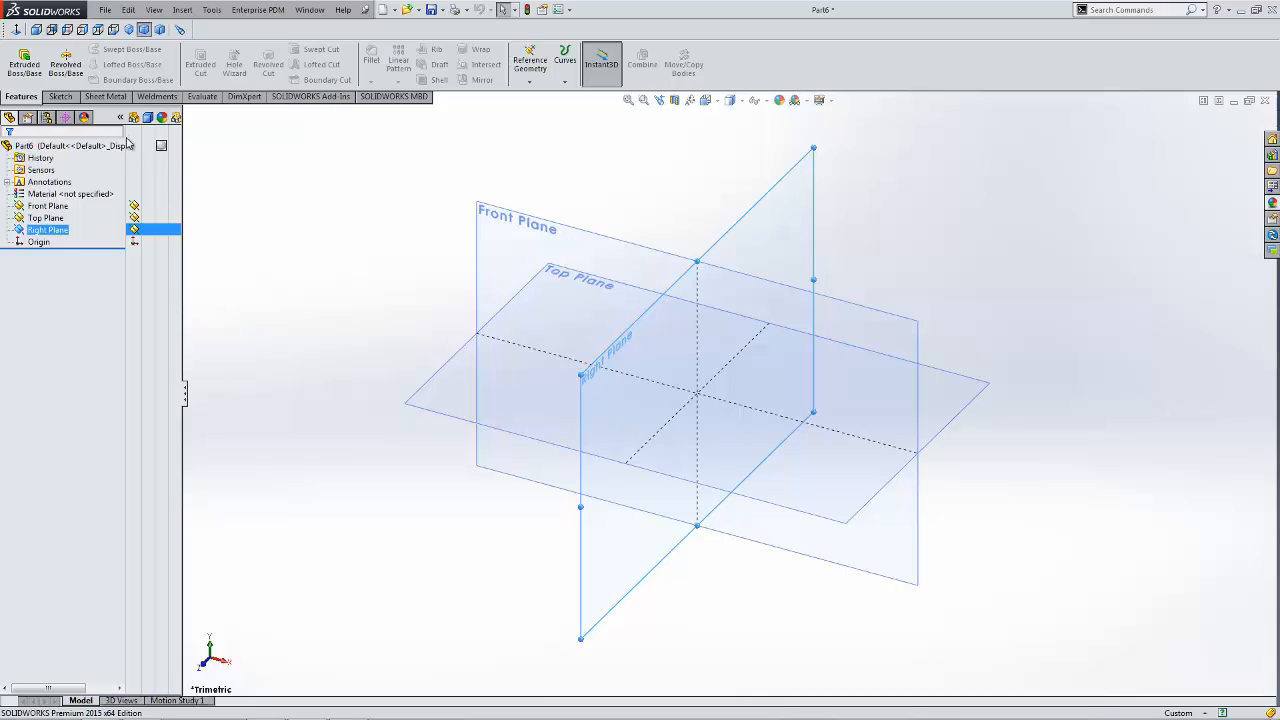
pyautogui.click(265, 231)
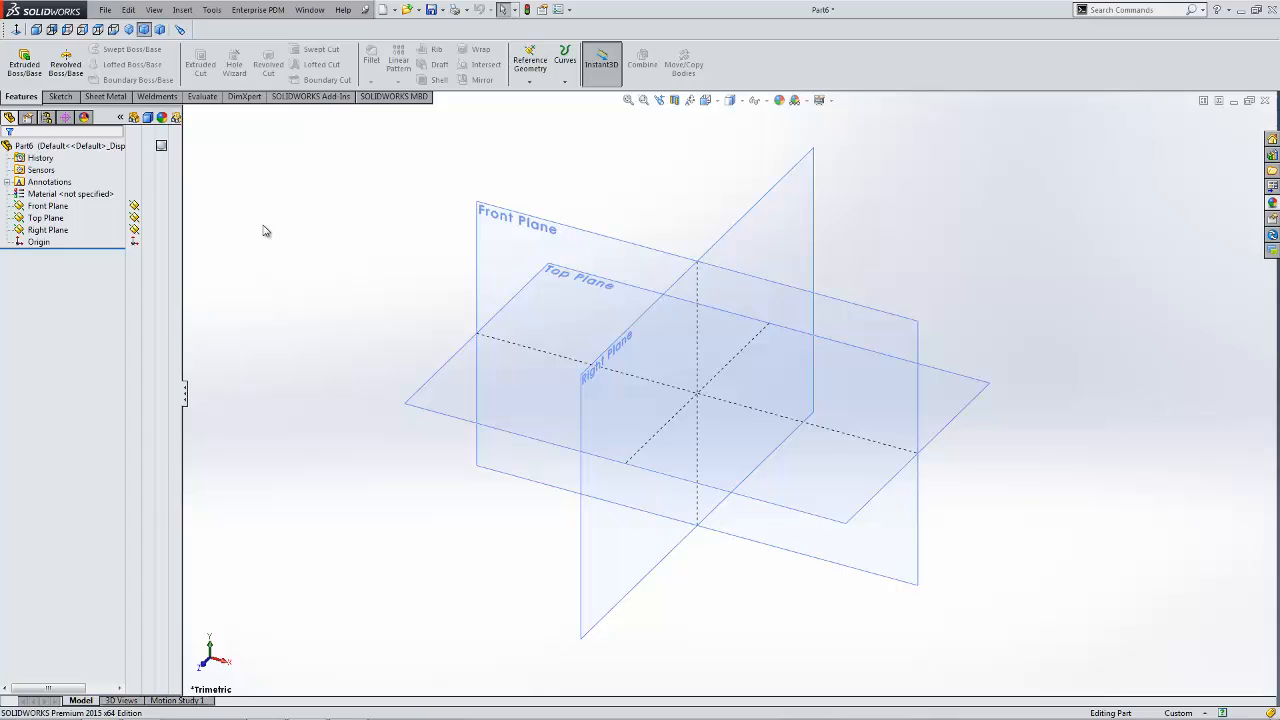
# Create a reference axis at the intersection of the Top Plane and the Front Plane
pyautogui.click(530, 82)
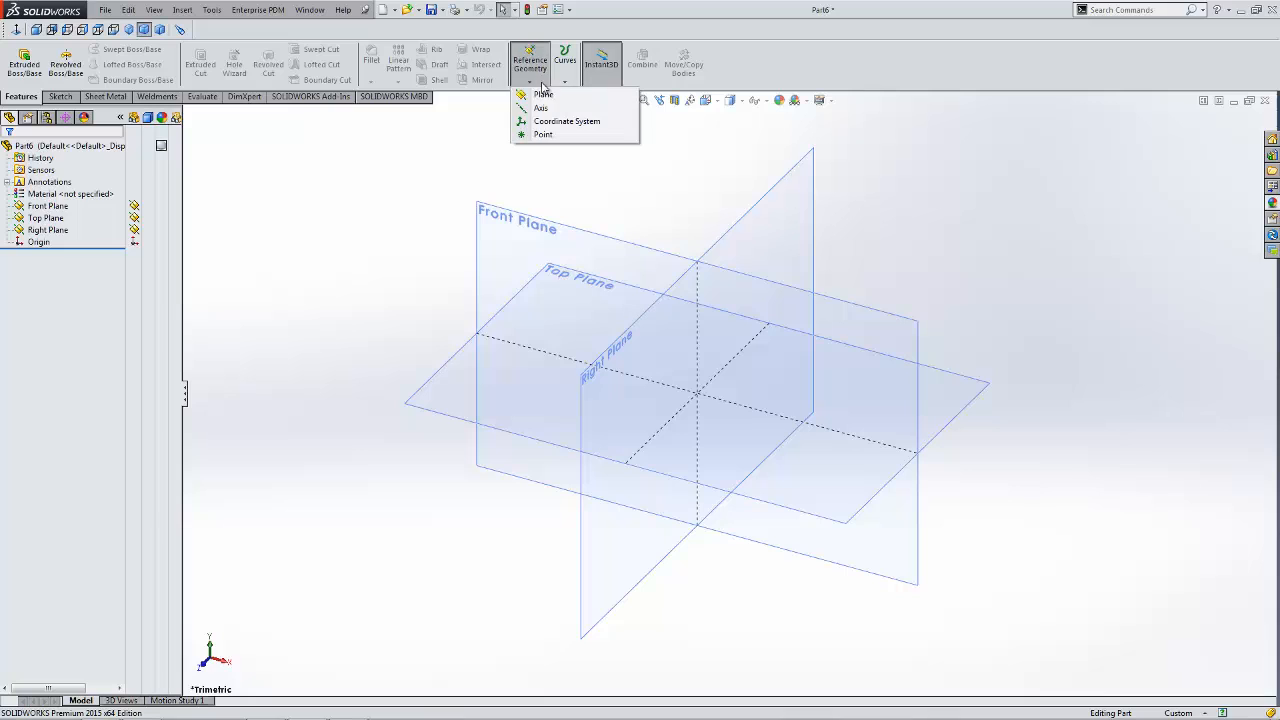
pyautogui.click(541, 108)
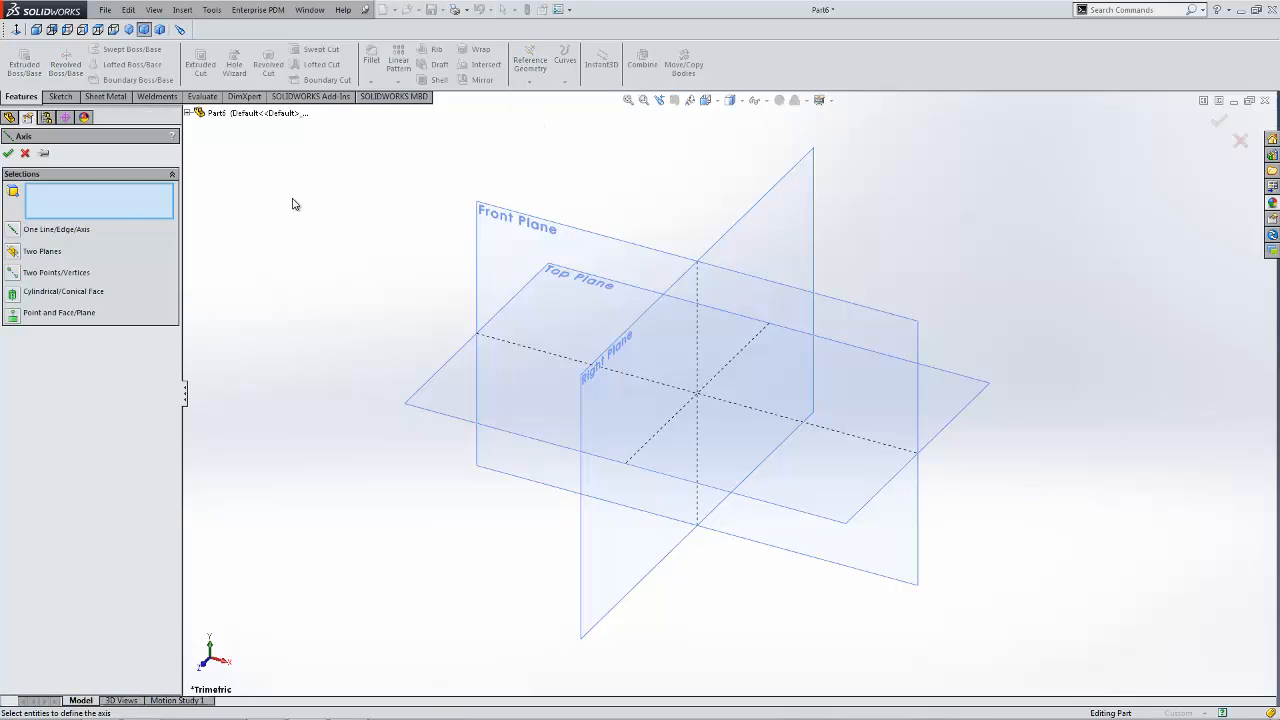
pyautogui.click(480, 349)
pyautogui.click(472, 376)
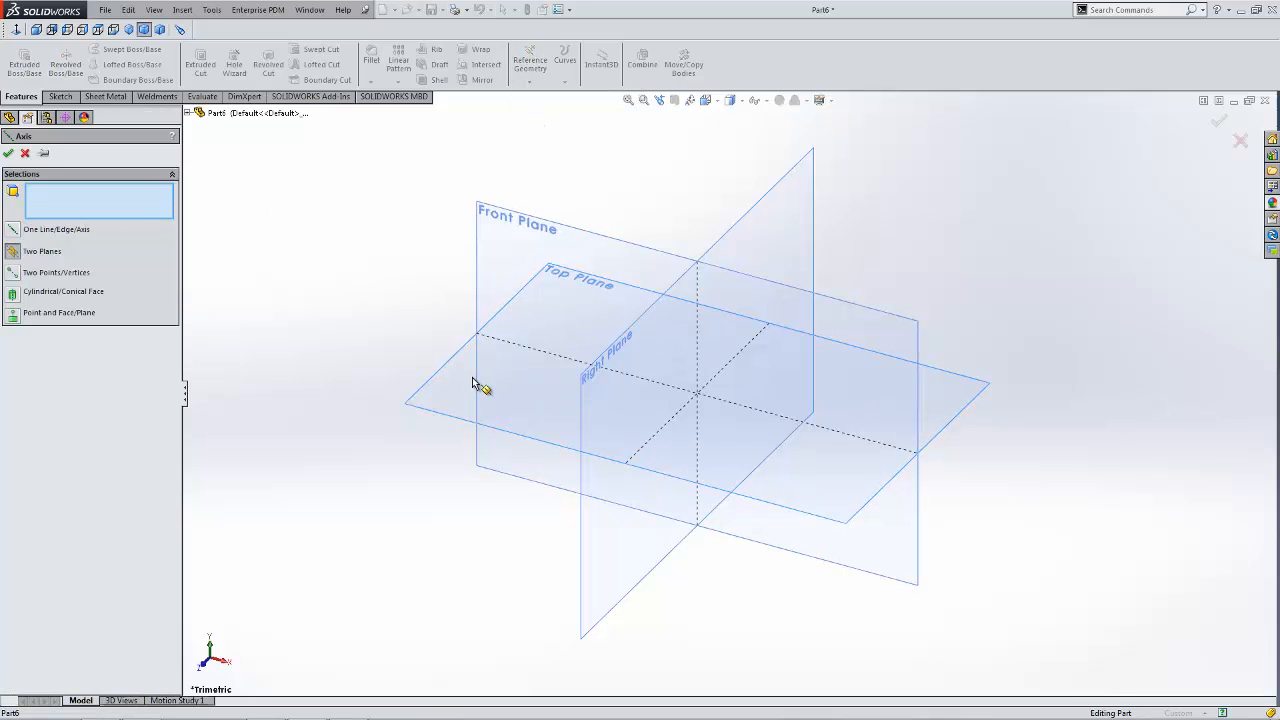
pyautogui.click(475, 360)
pyautogui.click(500, 276)
pyautogui.press('Return')
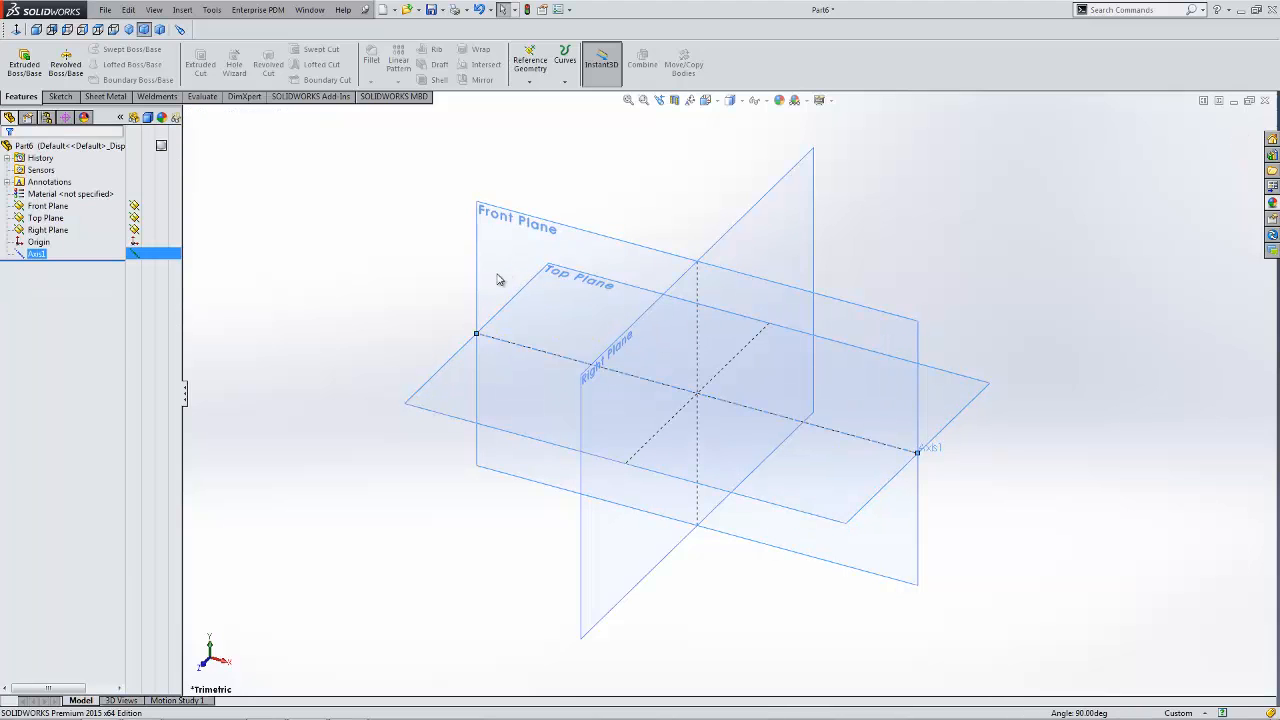
# Create a second reference axis where the Right Plane and the Front Plane intersect
pyautogui.press('Return')
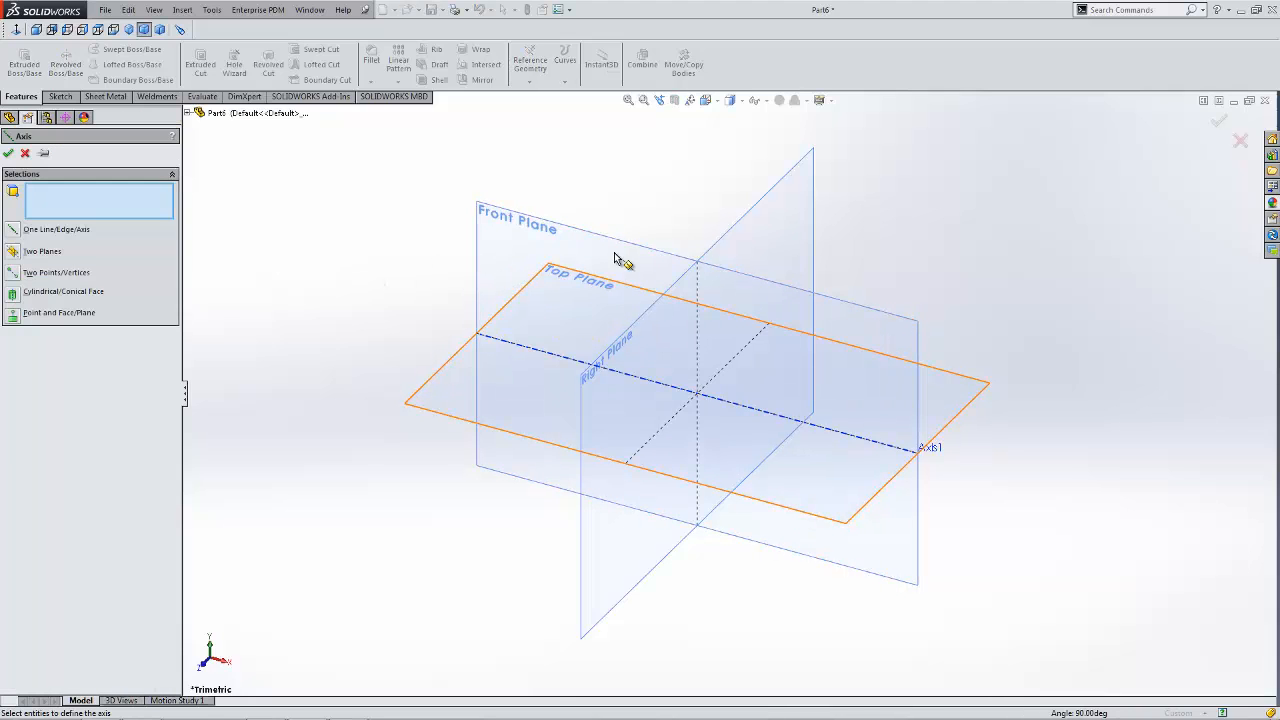
pyautogui.click(737, 243)
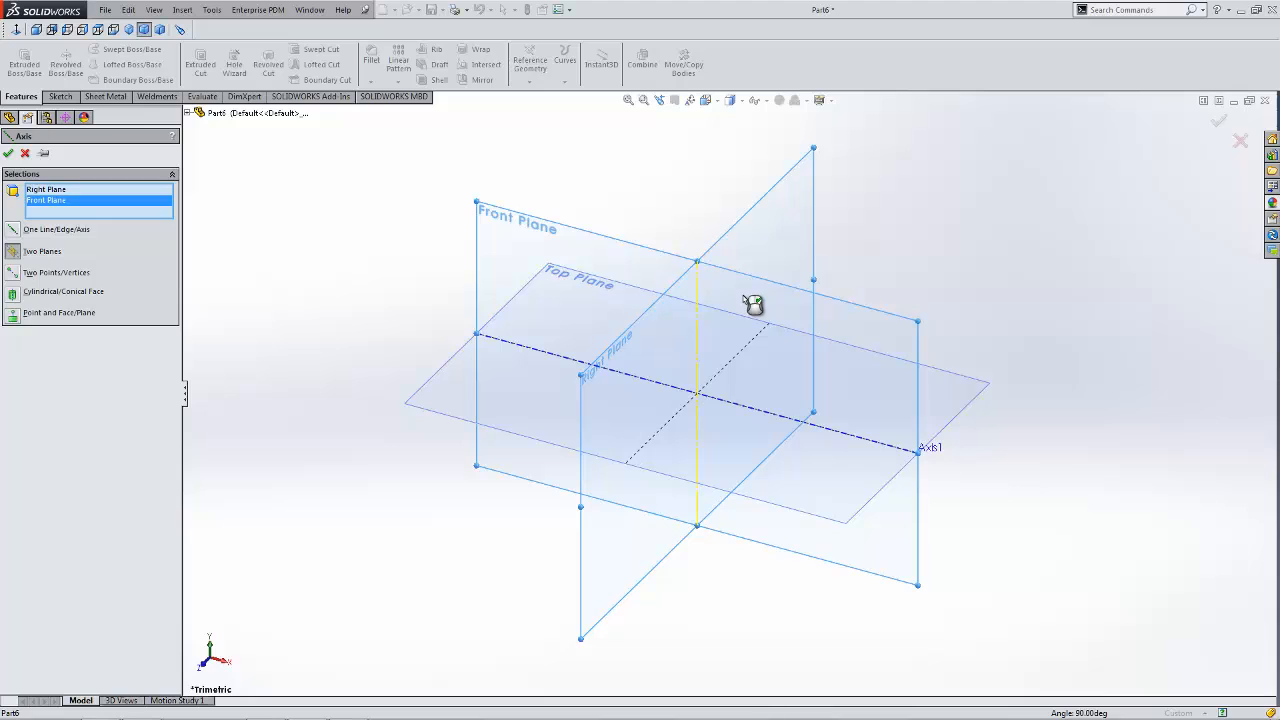
pyautogui.rightClick(754, 302)
pyautogui.press('Return')
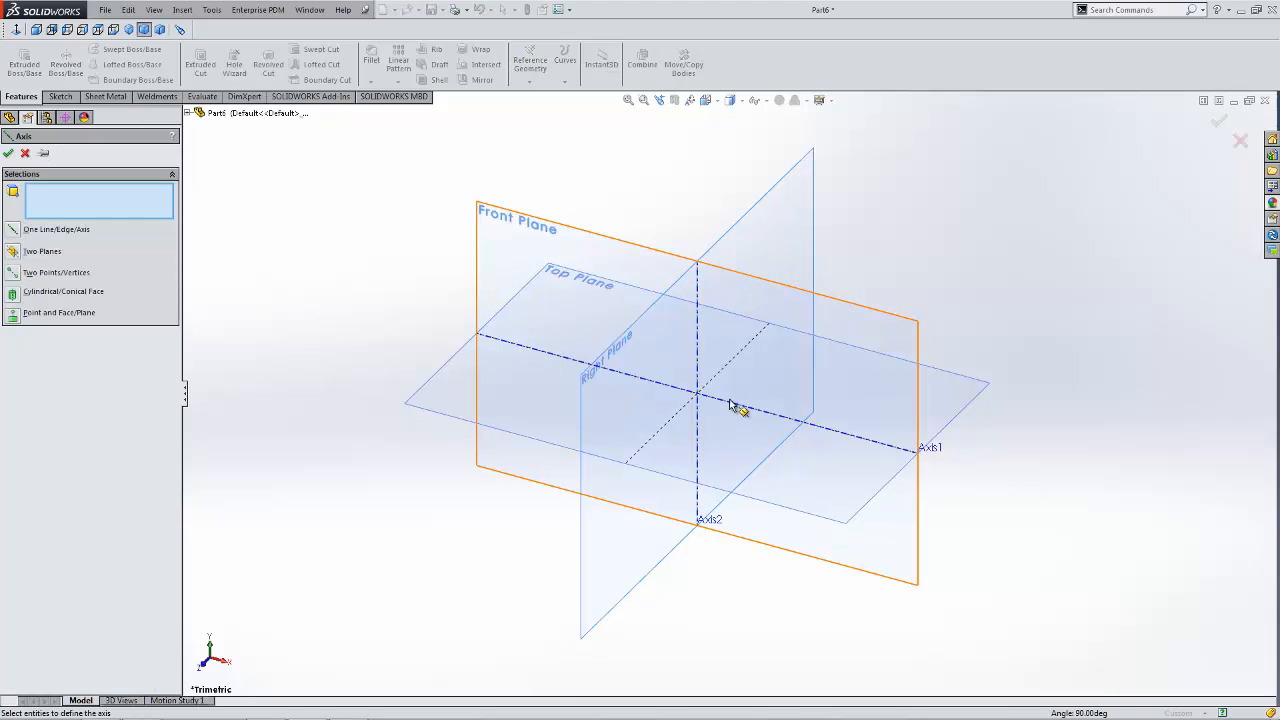
# Create a third reference axis from the Top Plane and the Right Plane, and finish the Axis command
pyautogui.click(771, 504)
pyautogui.click(634, 534)
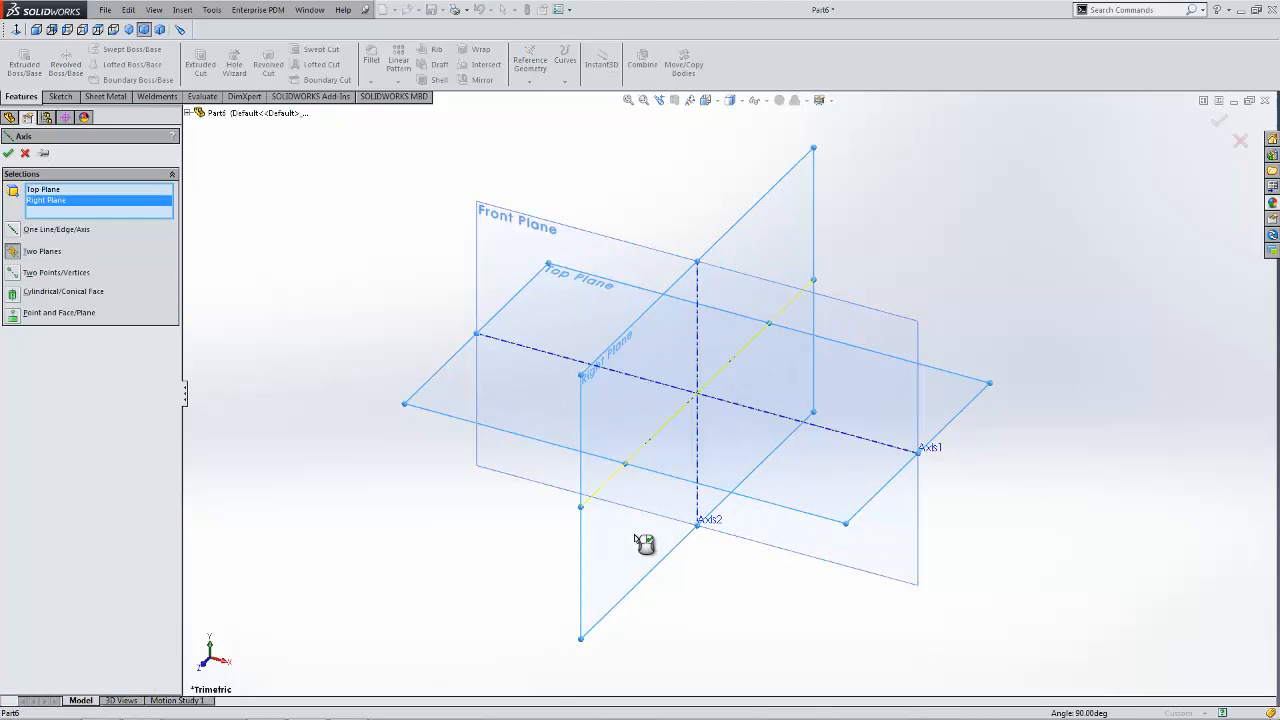
pyautogui.rightClick(634, 534)
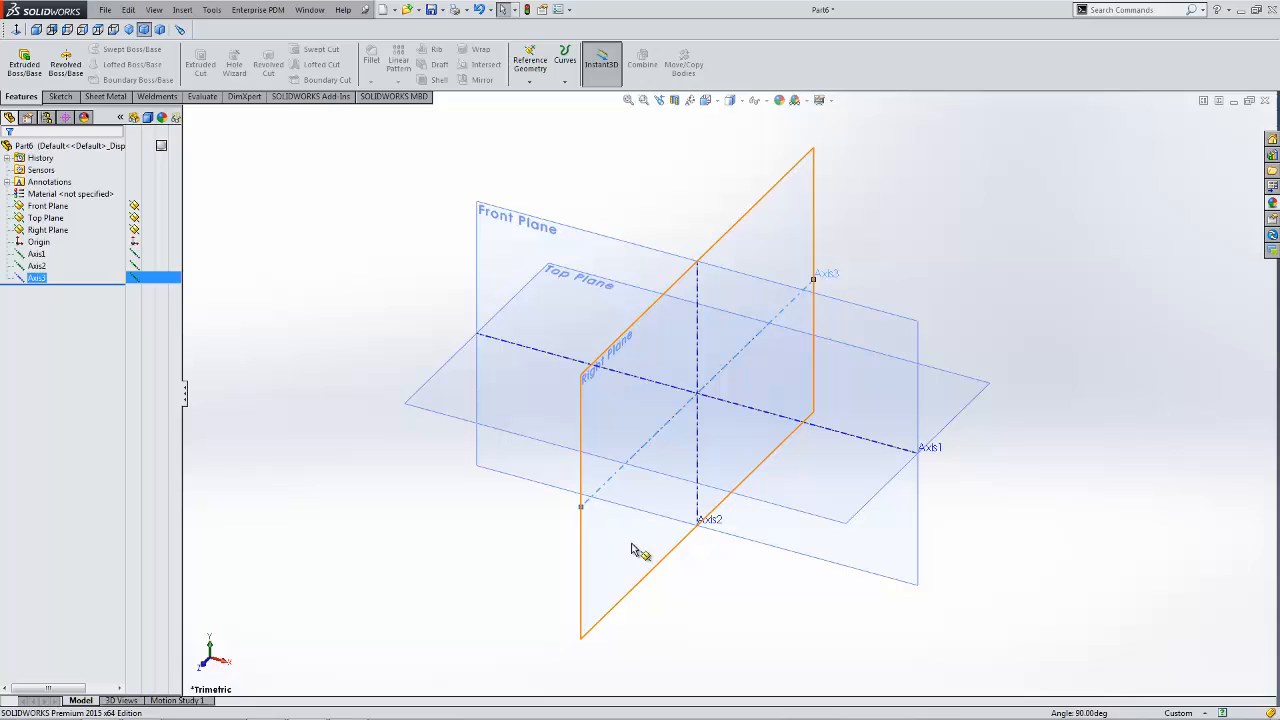
# Rename the Top/Front axis X, the Right/Front axis Y and the Top/Right axis Z
pyautogui.click(37, 255)
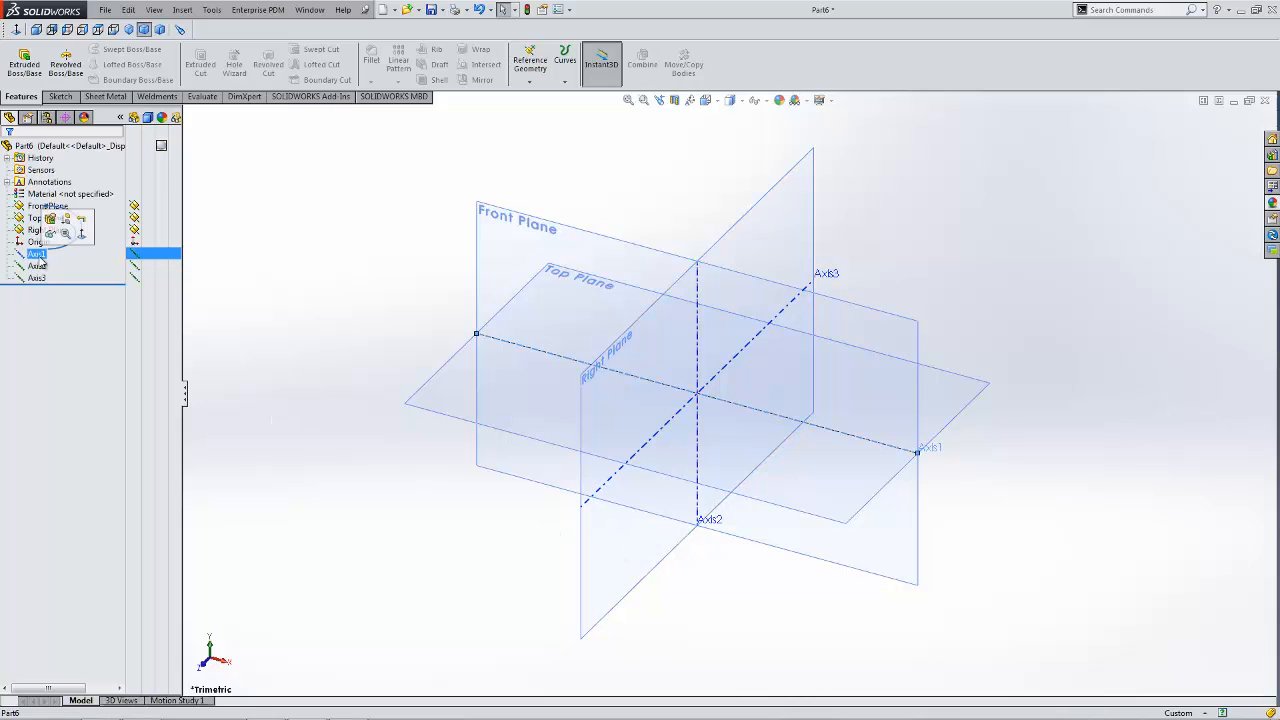
pyautogui.click(38, 255)
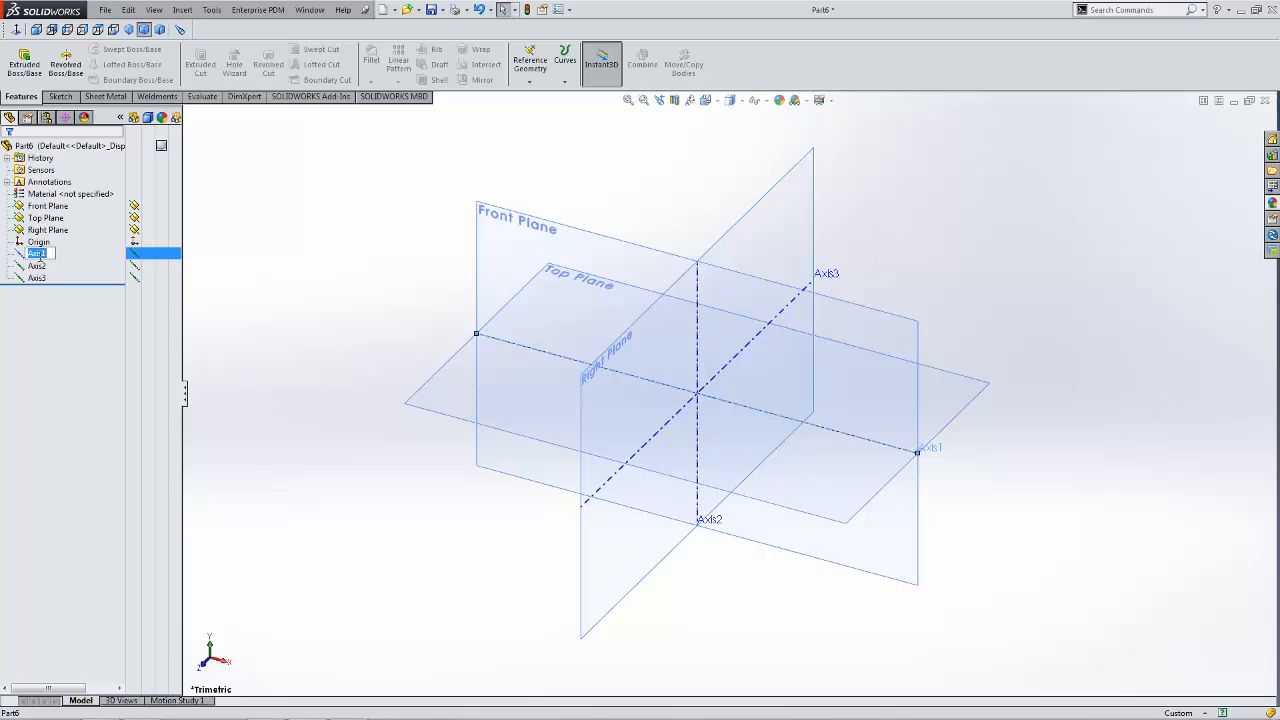
pyautogui.write('X')
pyautogui.click(30, 265)
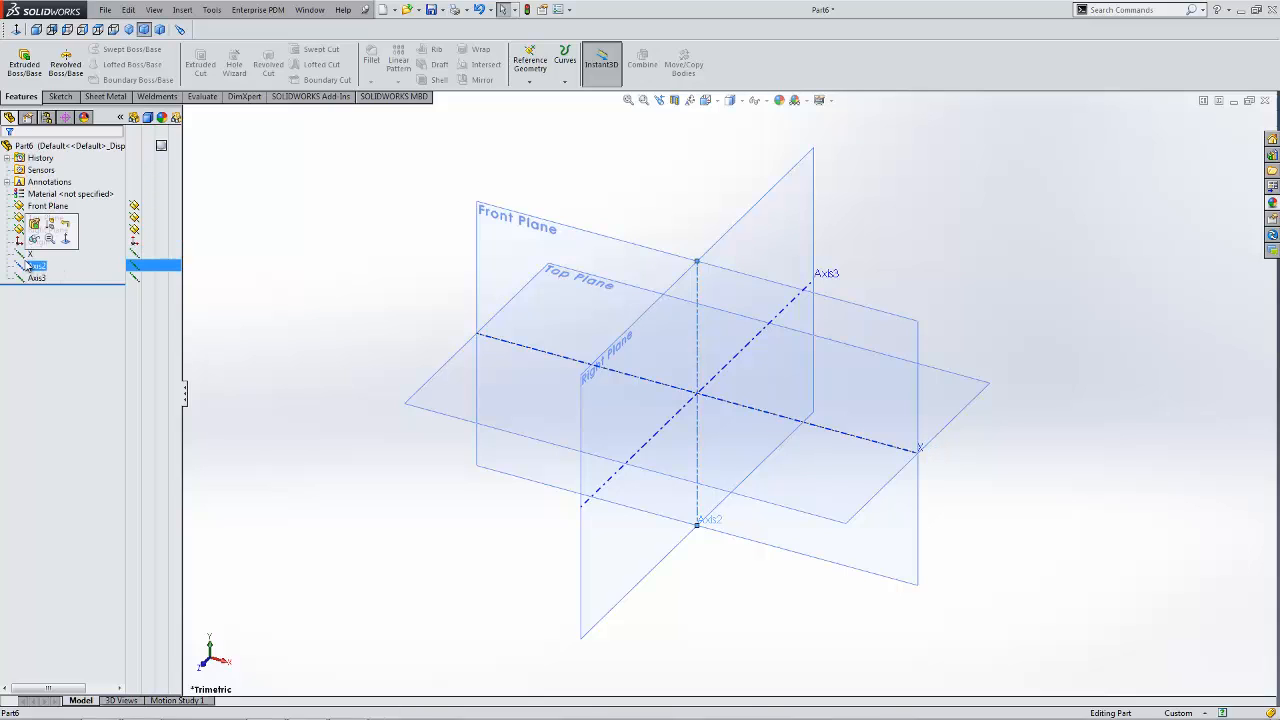
pyautogui.click(30, 265)
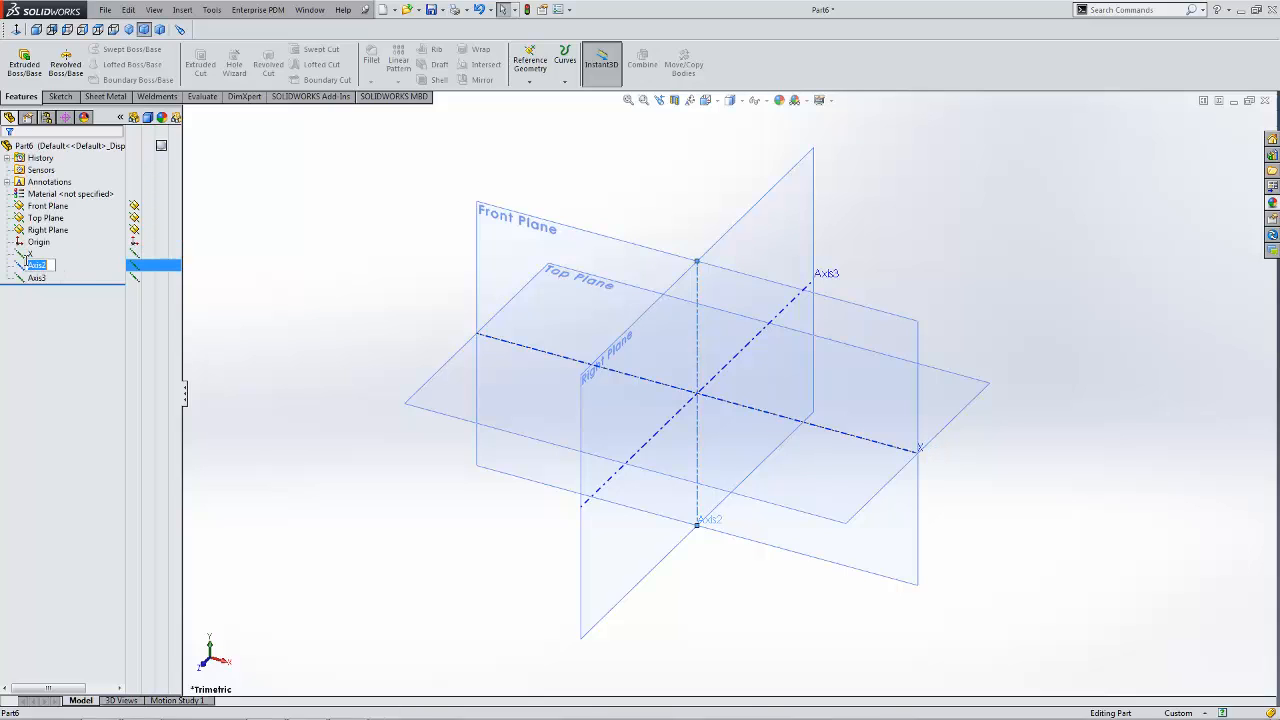
pyautogui.write('Y')
pyautogui.click(38, 279)
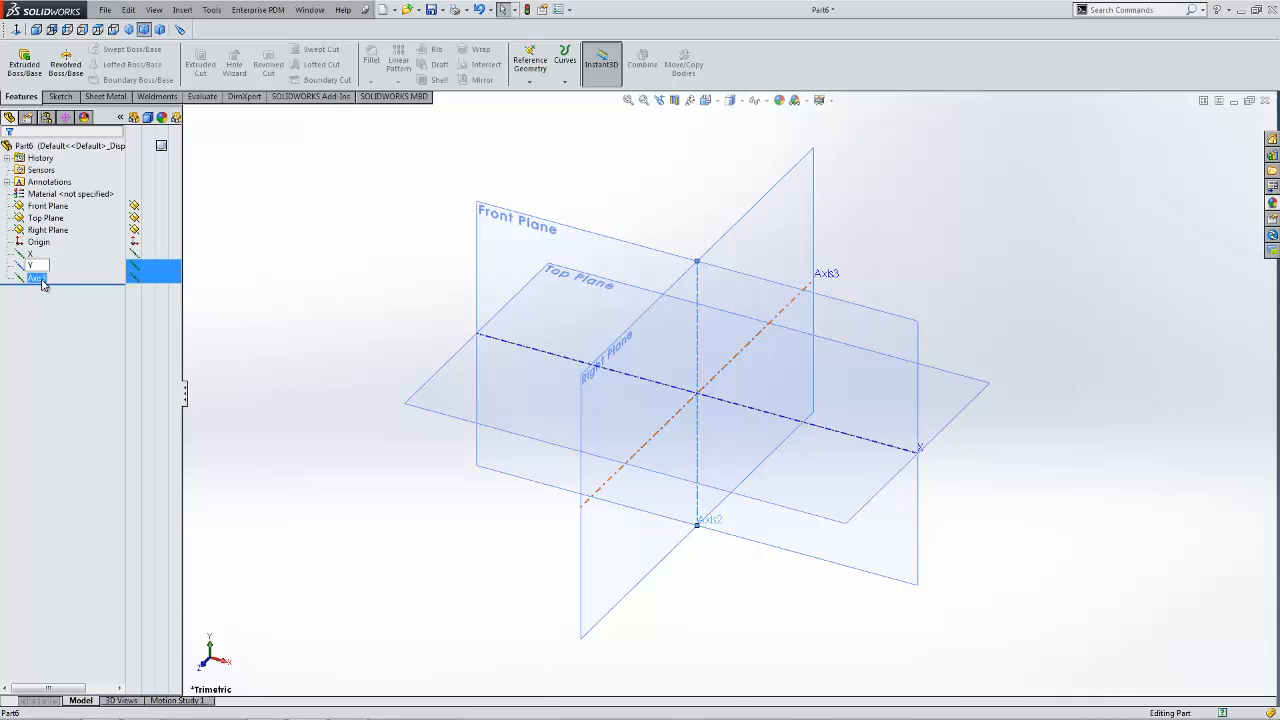
pyautogui.click(38, 279)
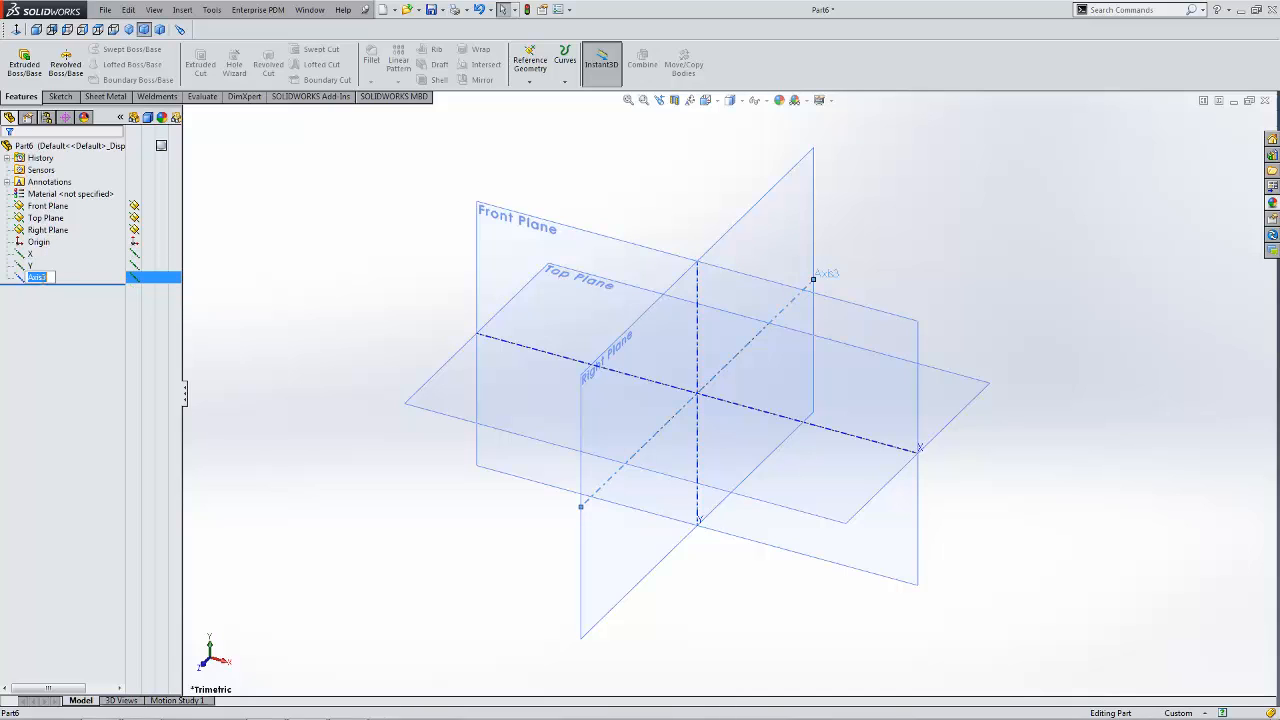
pyautogui.write('Z')
pyautogui.click(207, 254)
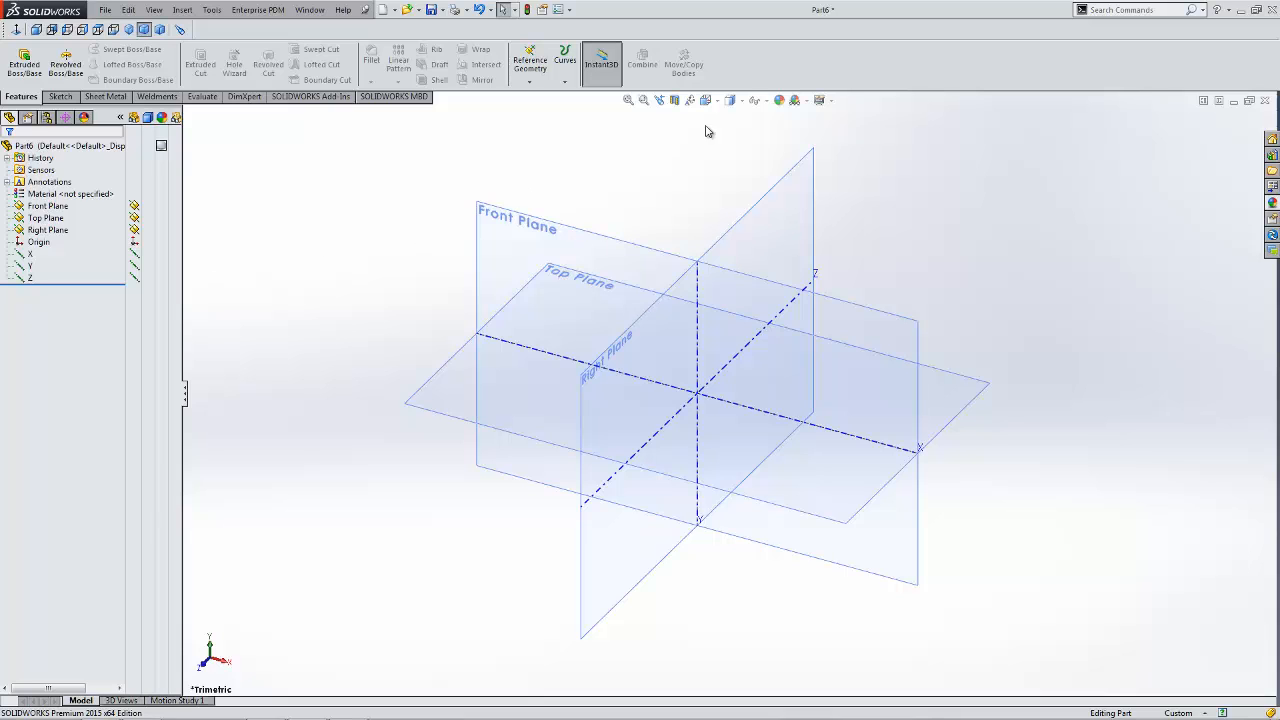
# Browse the available scene presets and the Basic Scenes library
pyautogui.click(806, 102)
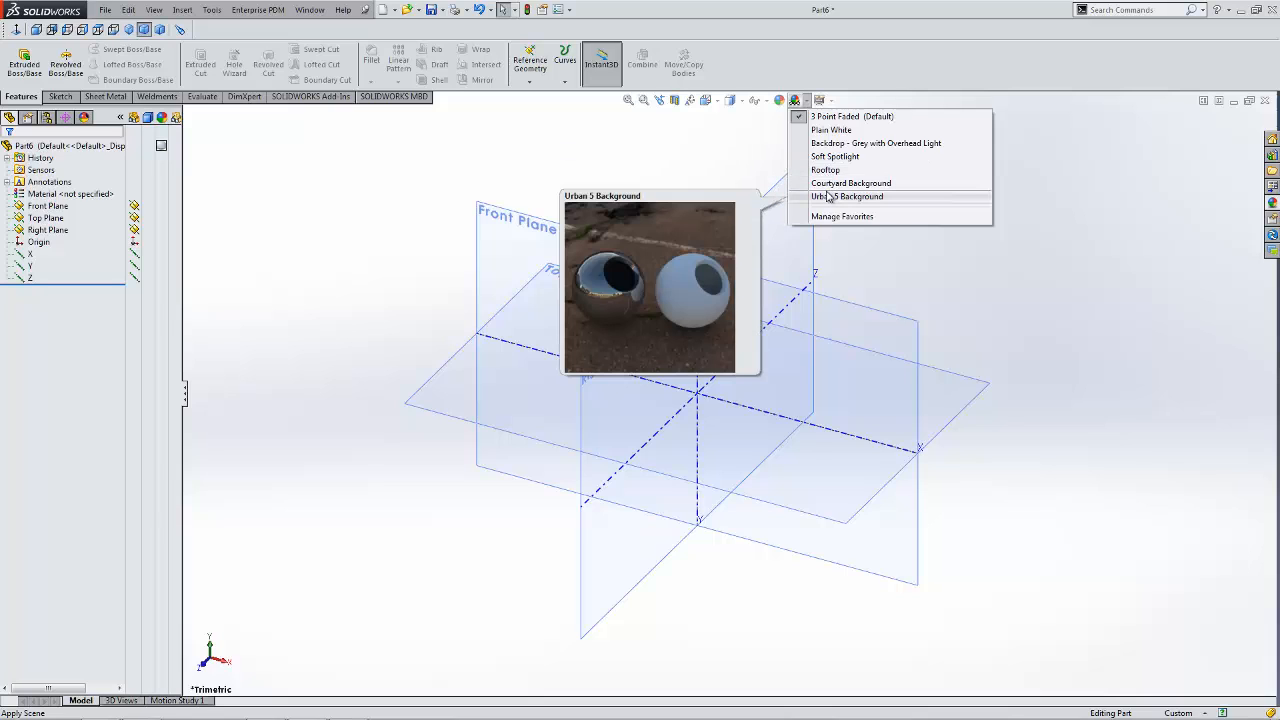
pyautogui.click(1272, 204)
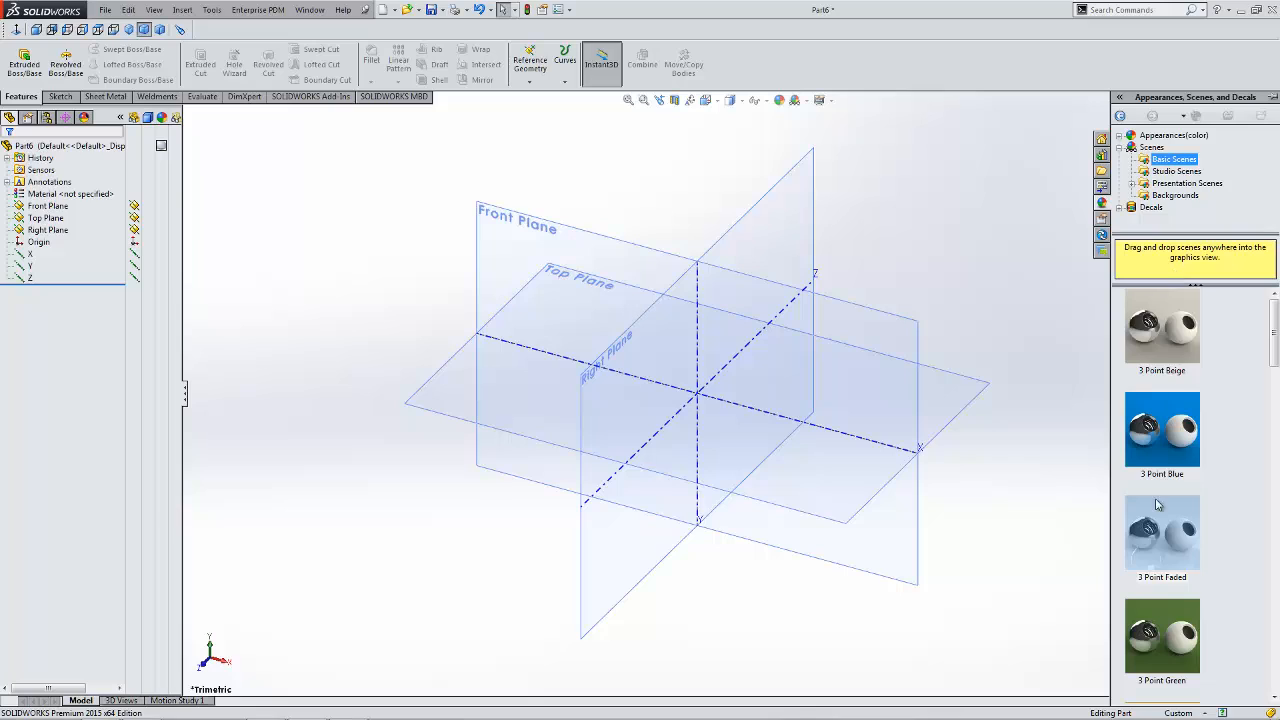
pyautogui.moveTo(1154, 537)
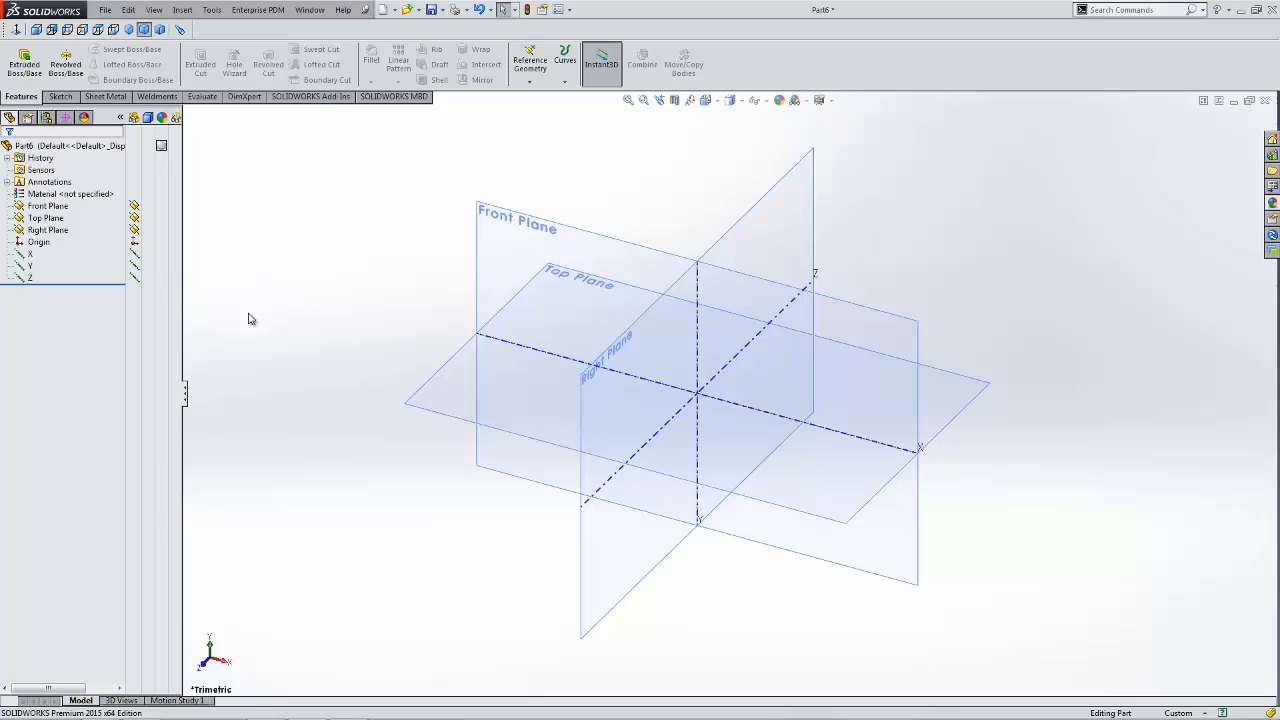
# Open the background of the part's current scene for editing
pyautogui.click(85, 117)
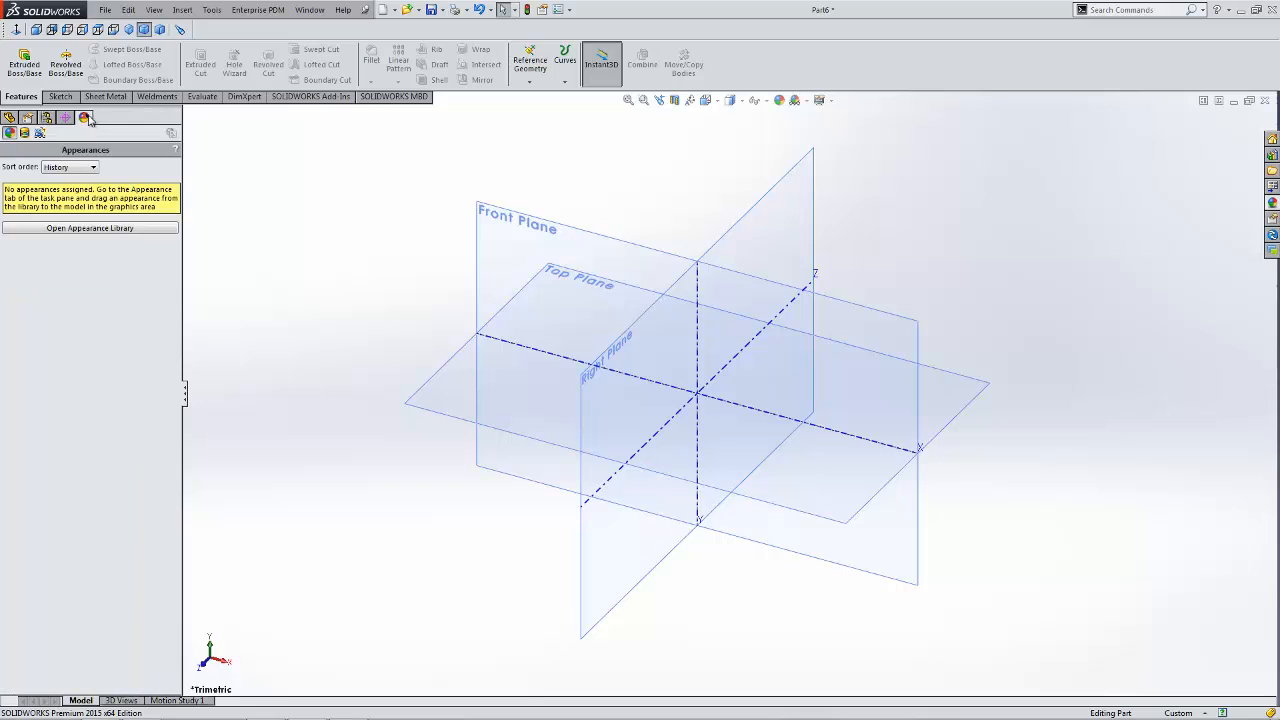
pyautogui.click(40, 132)
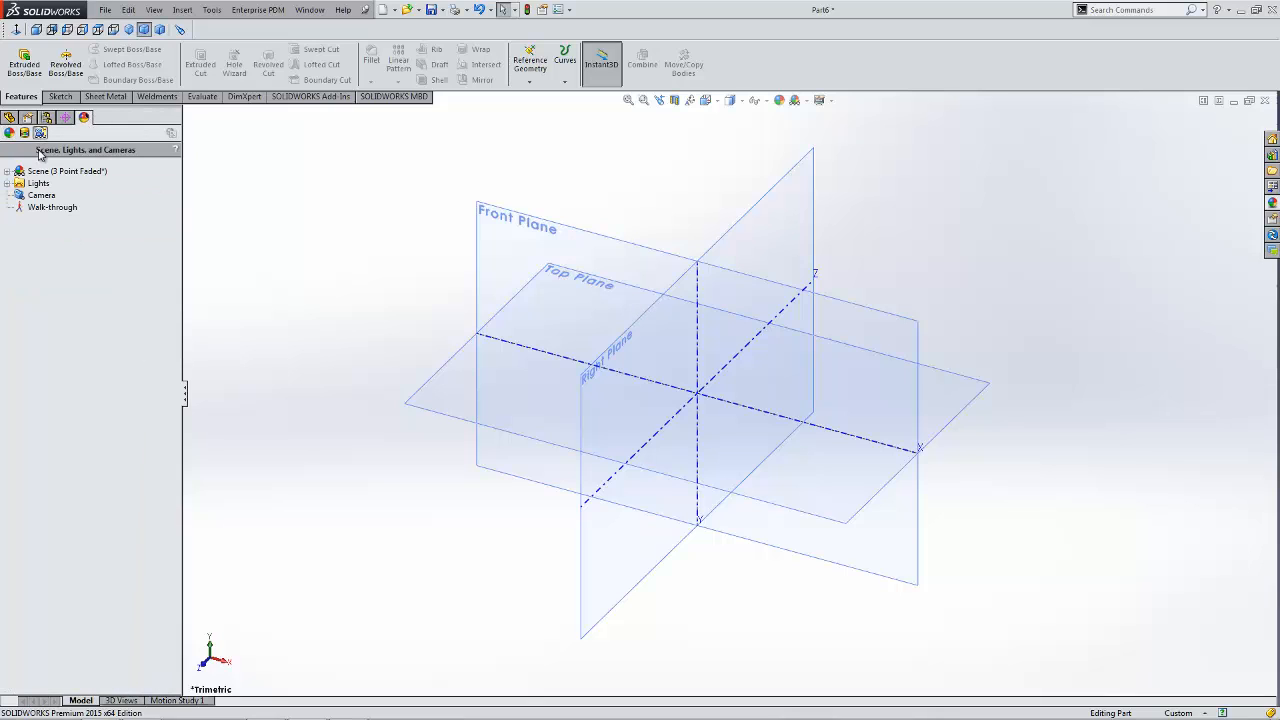
pyautogui.click(9, 172)
pyautogui.click(70, 184)
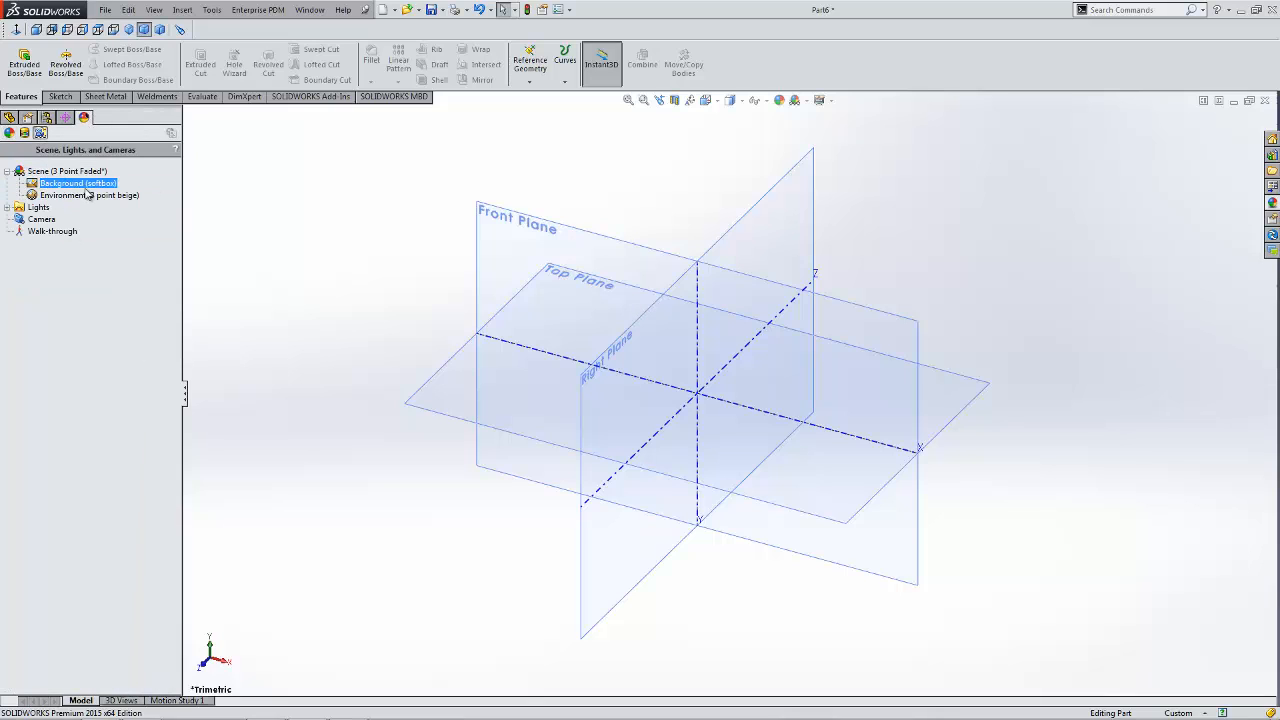
pyautogui.rightClick(87, 189)
pyautogui.click(120, 196)
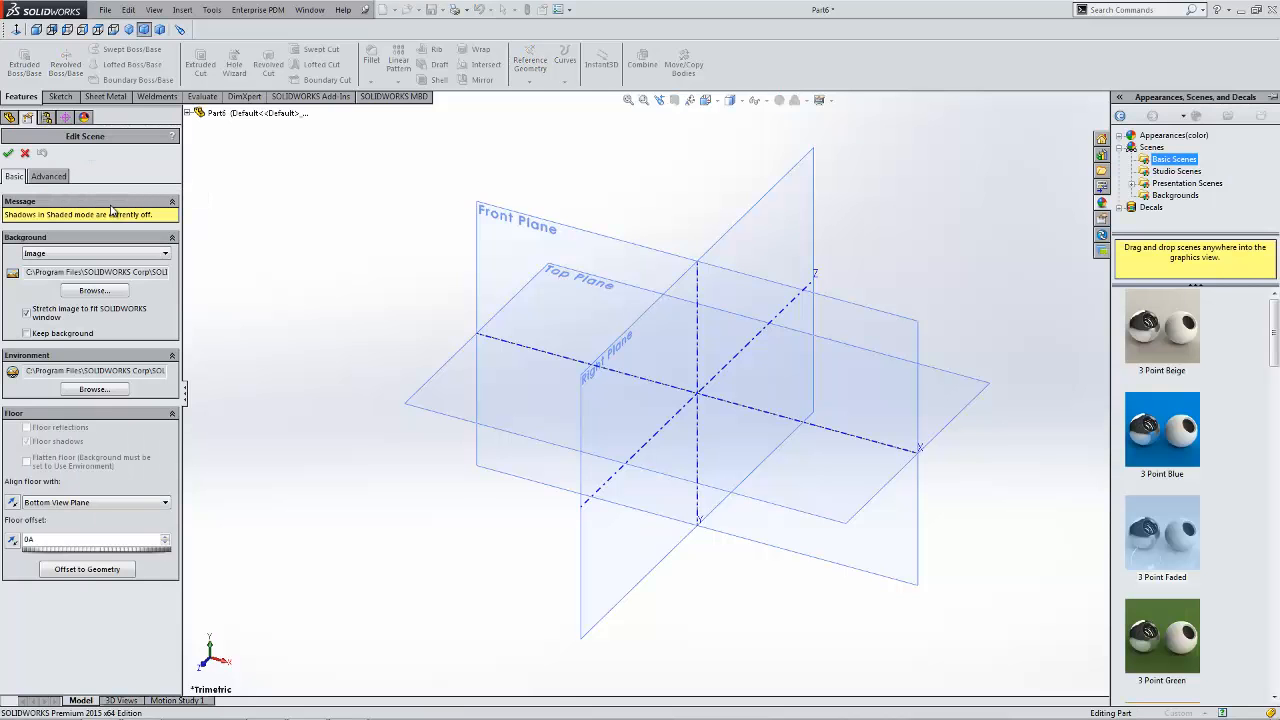
# Set the scene background to the image animals-cats-kittens-white-background from Downloads\New folder and stretch it to fit the window
pyautogui.click(94, 290)
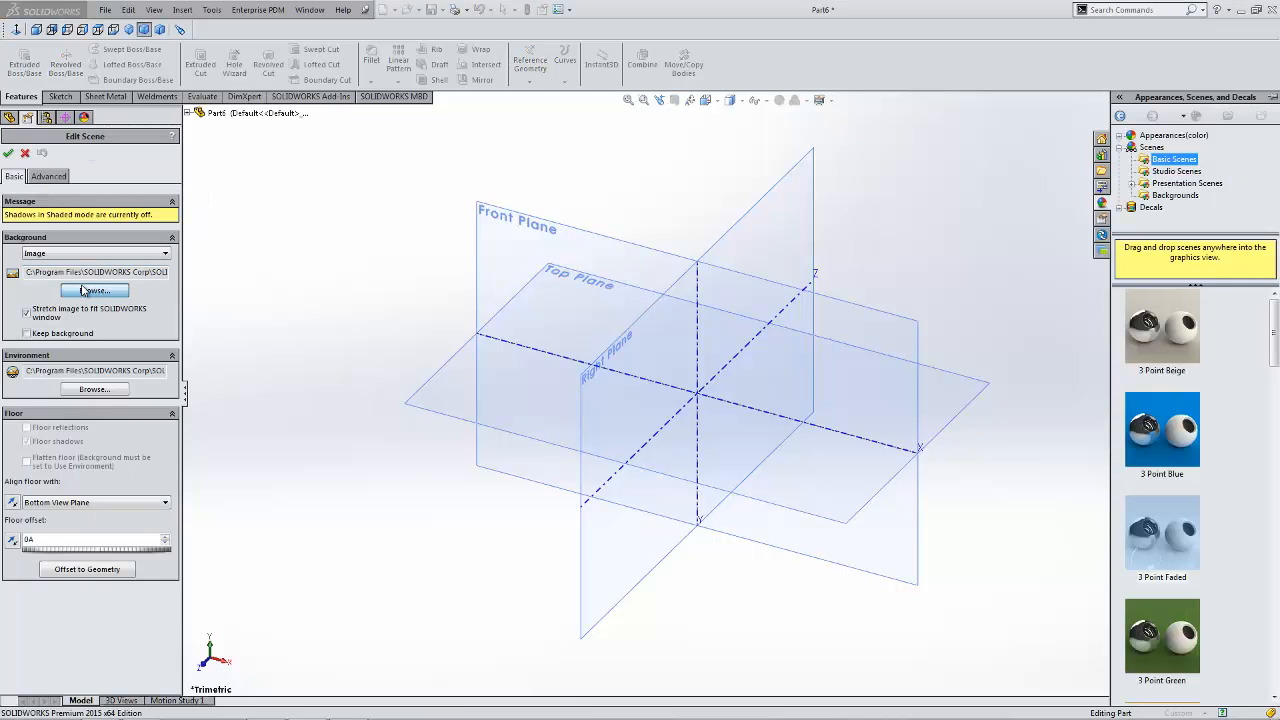
pyautogui.click(371, 237)
pyautogui.doubleClick(462, 215)
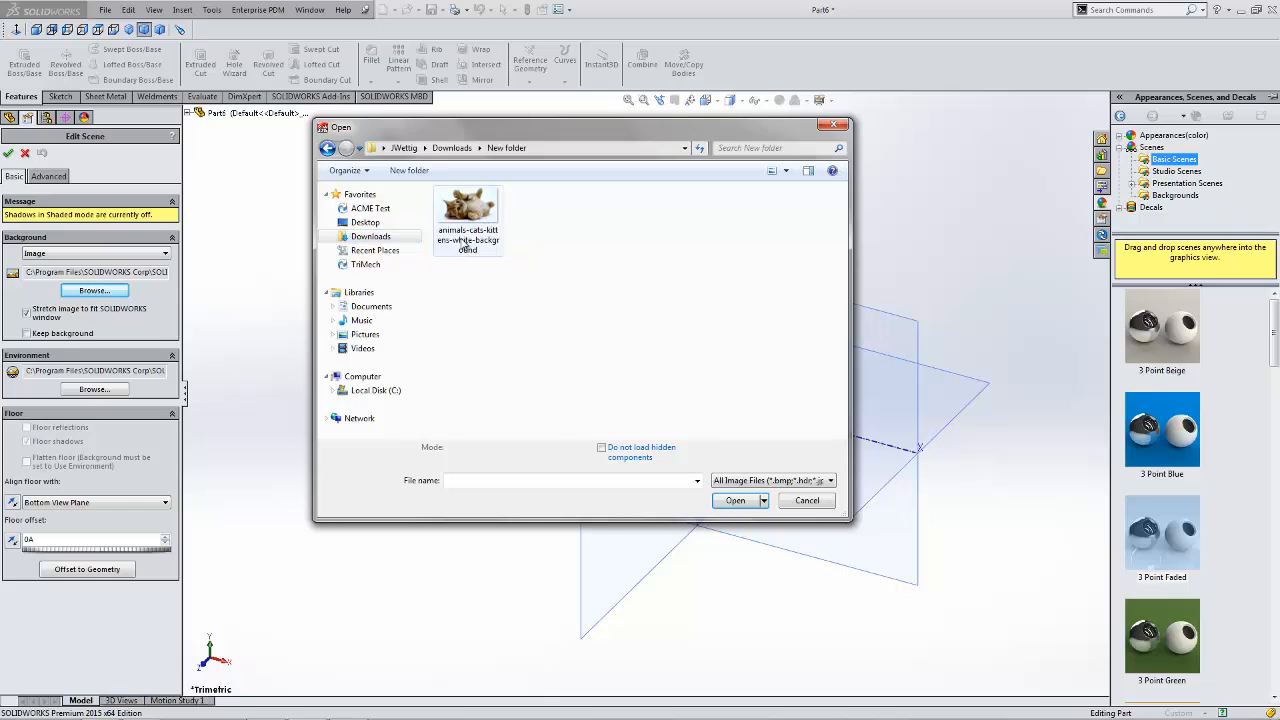
pyautogui.click(467, 208)
pyautogui.click(735, 505)
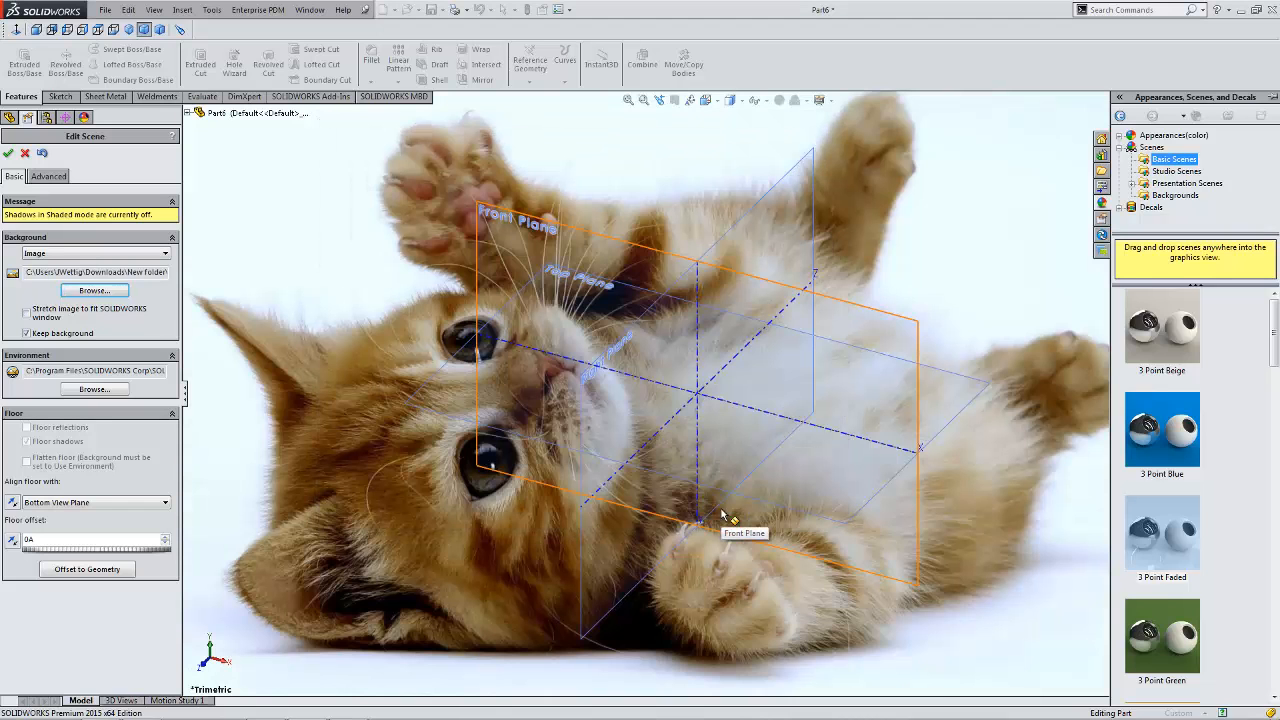
pyautogui.click(42, 316)
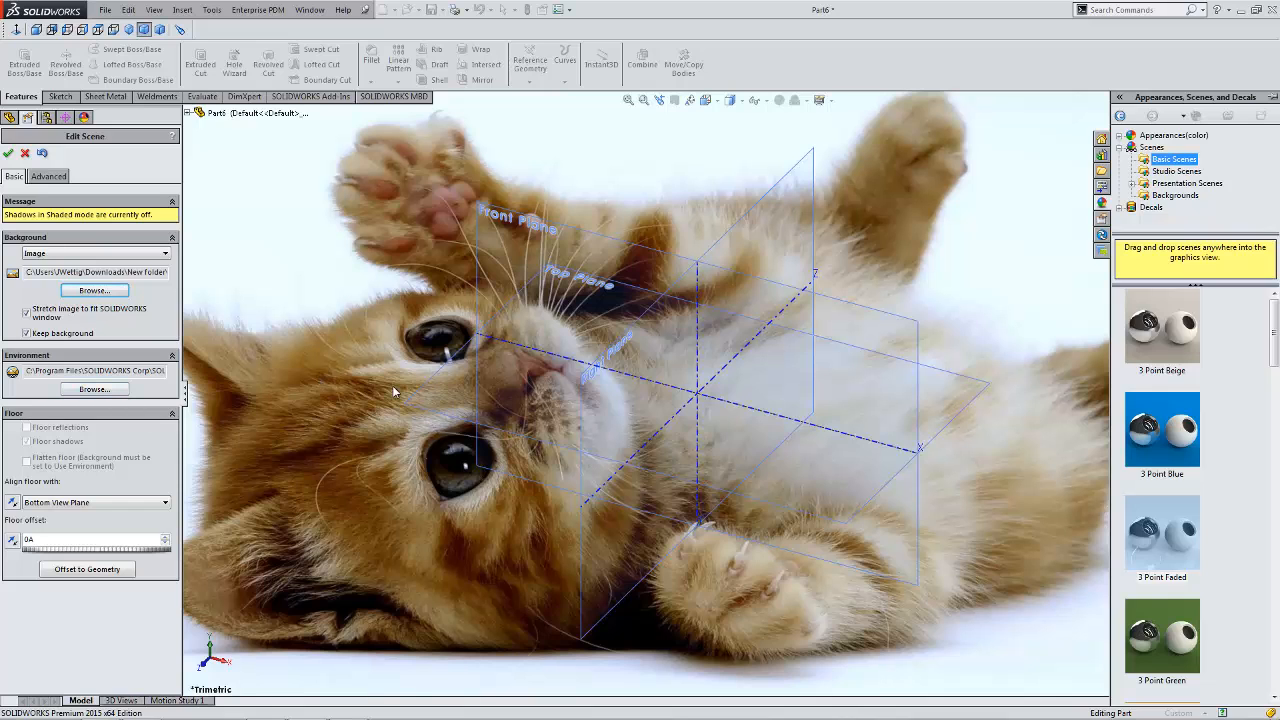
pyautogui.moveTo(367, 387); pyautogui.dragTo(417, 388, button='middle')
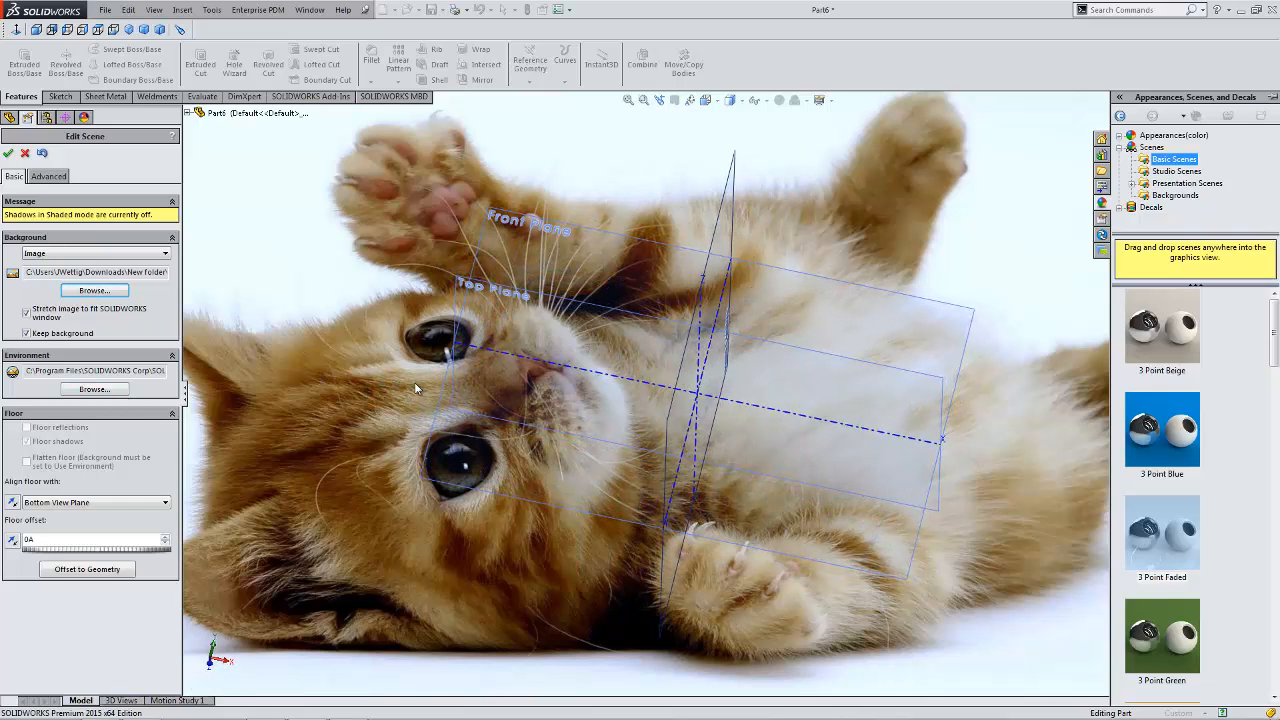
# Set the scene's environment image to animals-cats-kittens-white-background from Downloads\New folder
pyautogui.click(118, 389)
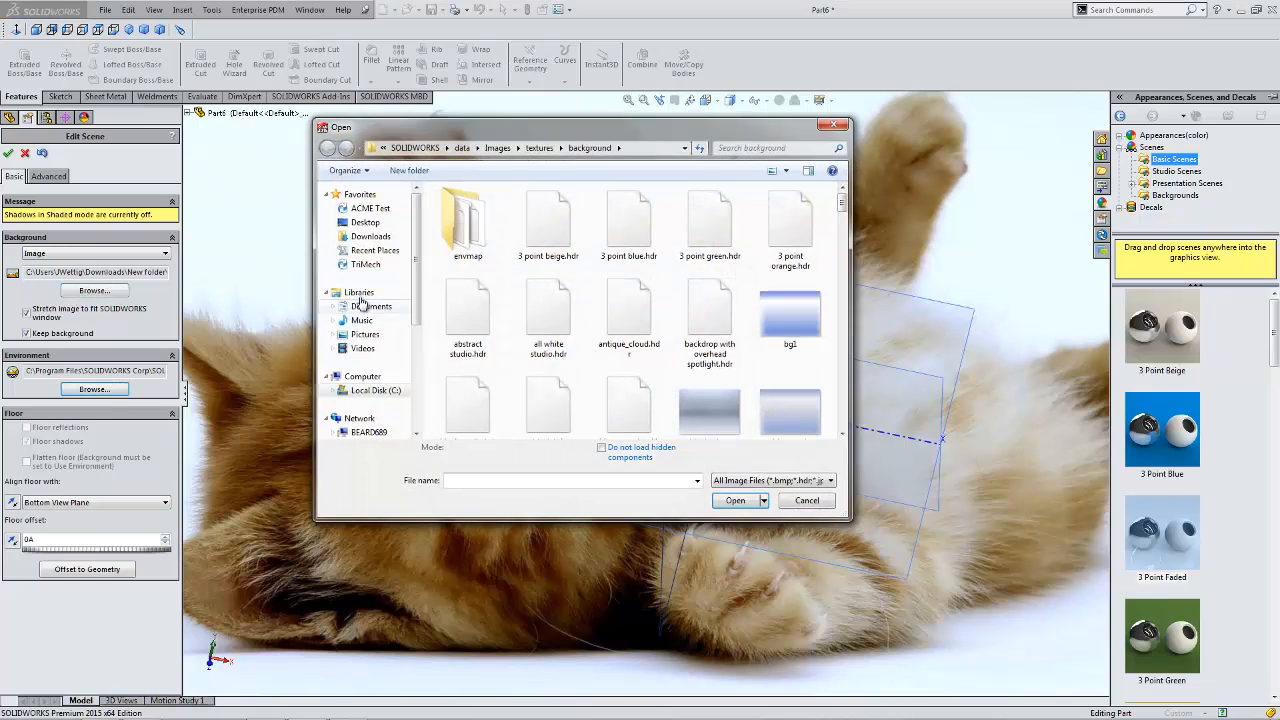
pyautogui.click(372, 238)
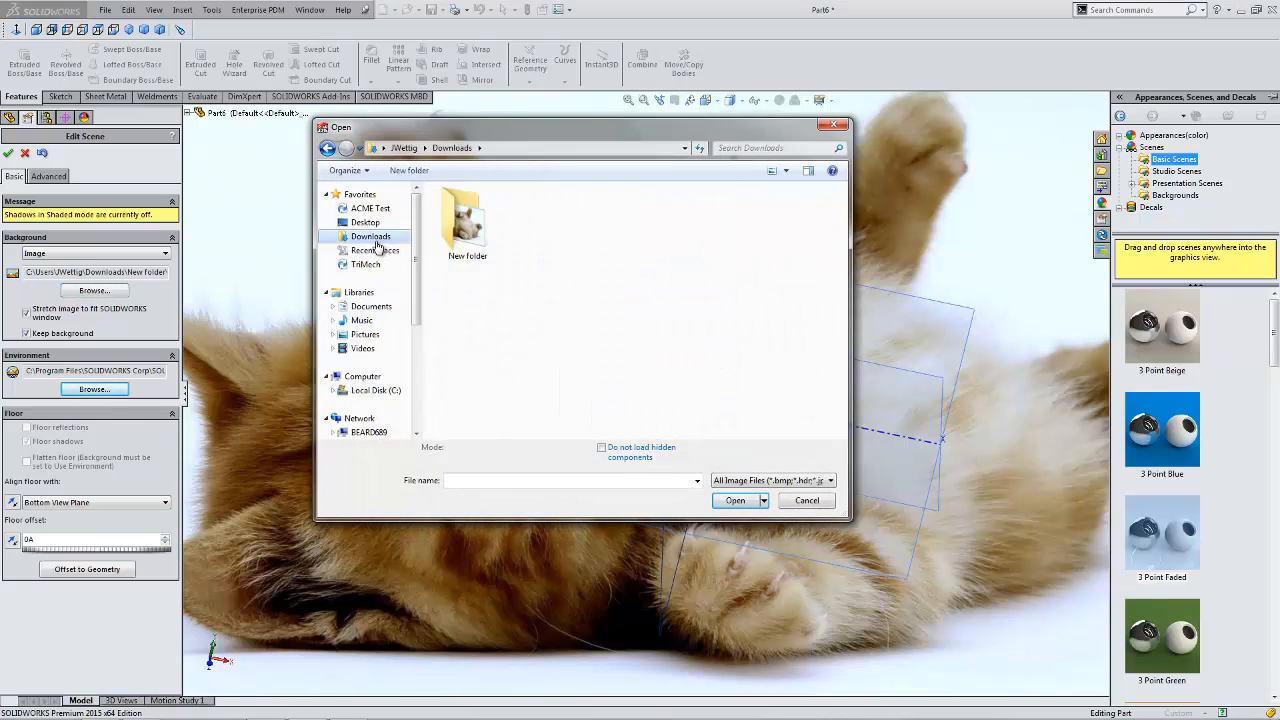
pyautogui.doubleClick(474, 238)
pyautogui.click(478, 242)
pyautogui.click(735, 506)
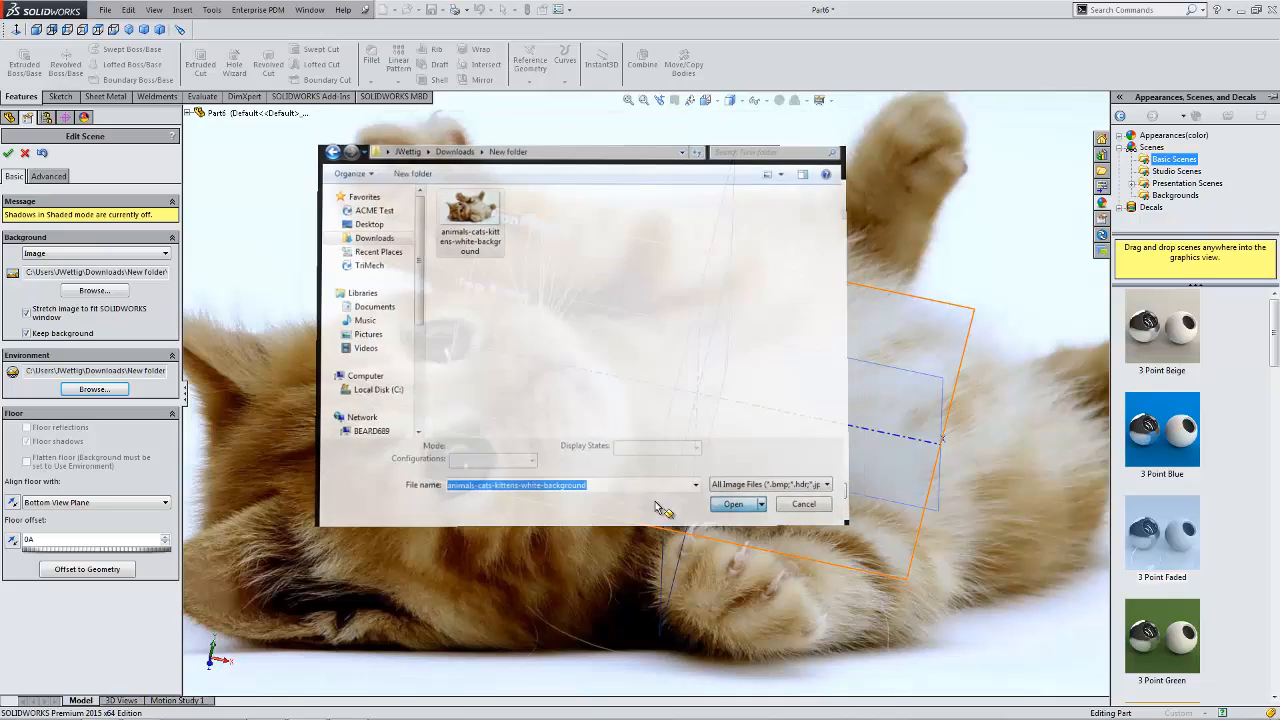
# Try Use Environment as the scene's background type, and switch the type back to Image
pyautogui.click(166, 254)
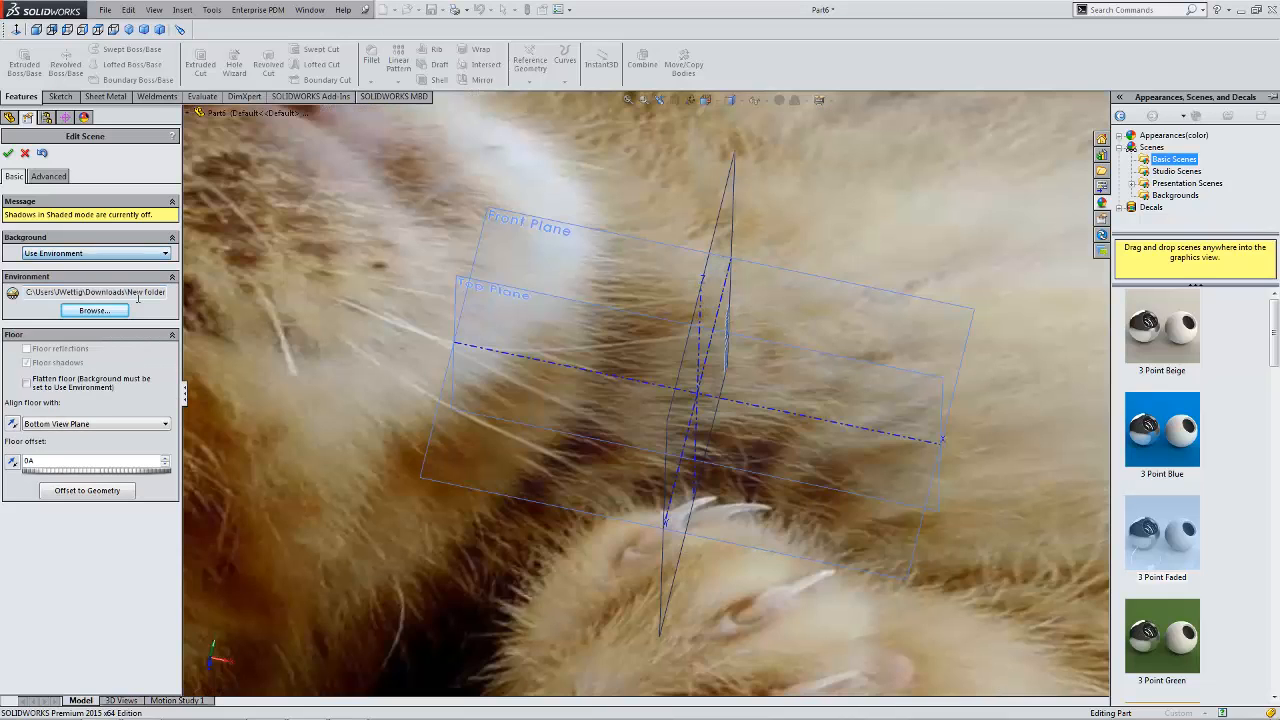
pyautogui.click(140, 302)
pyautogui.moveTo(625, 423); pyautogui.dragTo(670, 455, button='middle')
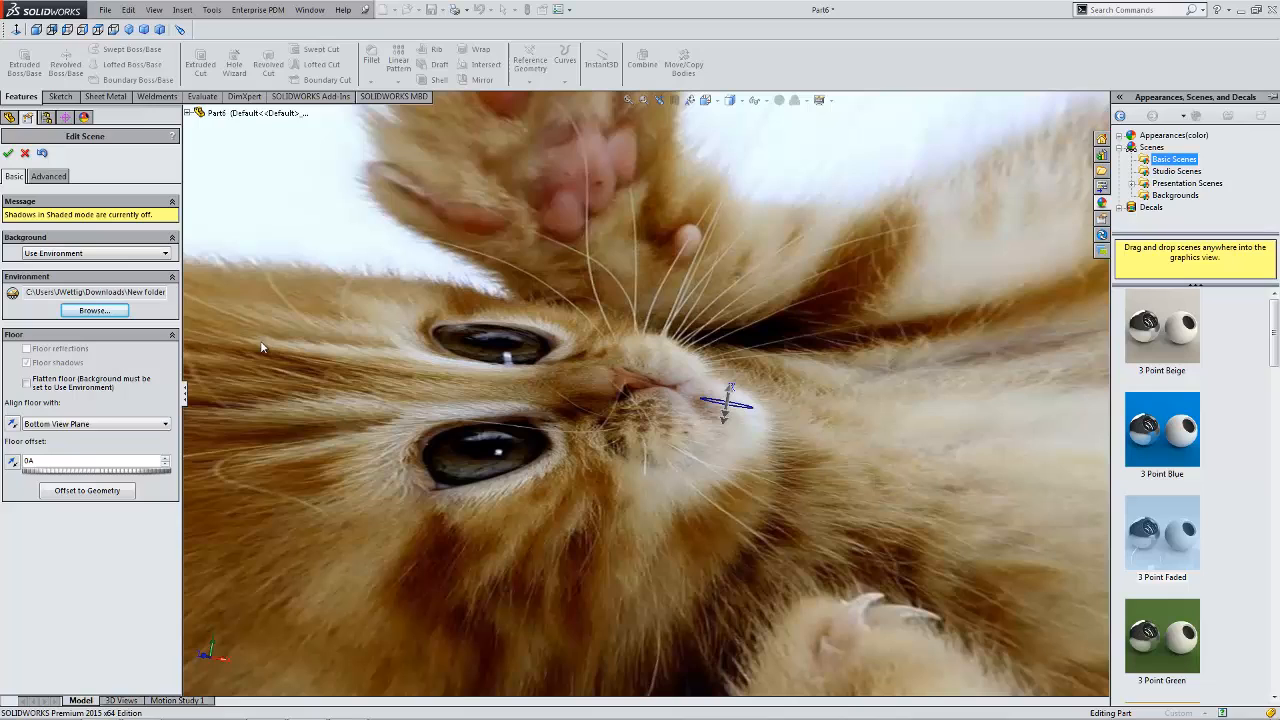
pyautogui.click(115, 254)
pyautogui.click(74, 292)
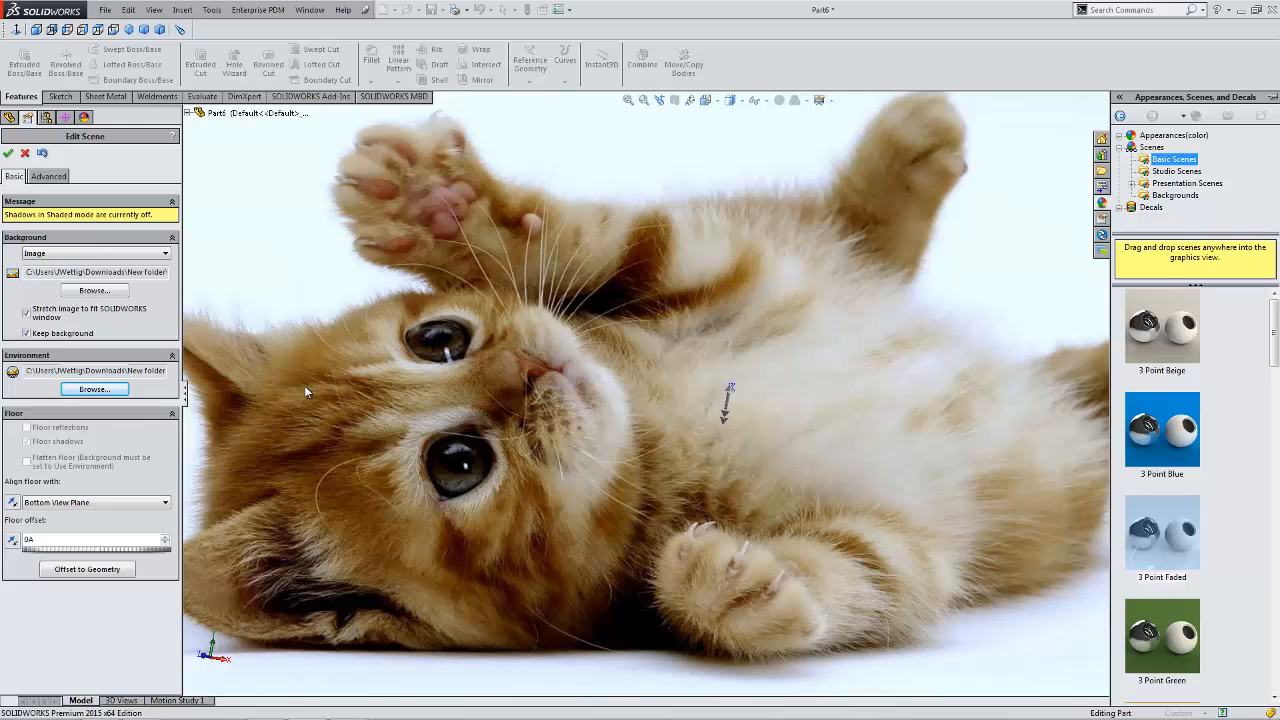
# Apply the scene changes, try the isometric and dimetric views, and orient the part to the front view
pyautogui.click(8, 153)
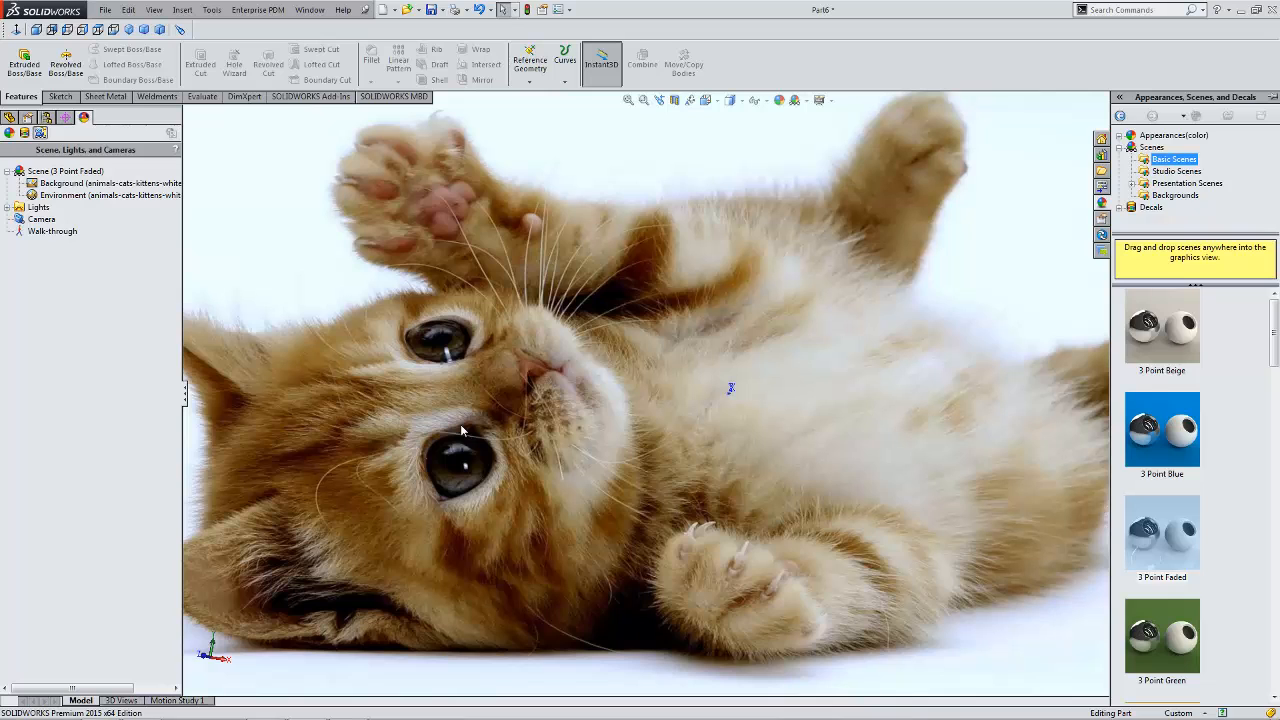
pyautogui.press('f')
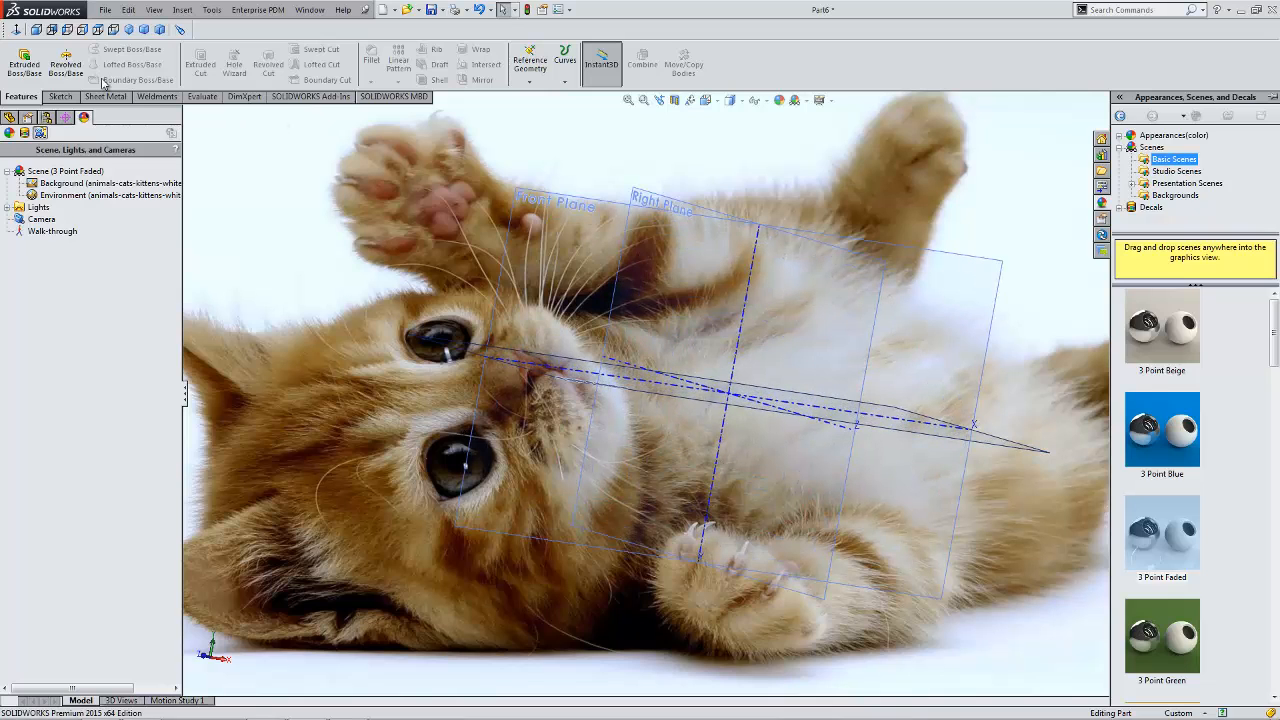
pyautogui.click(129, 30)
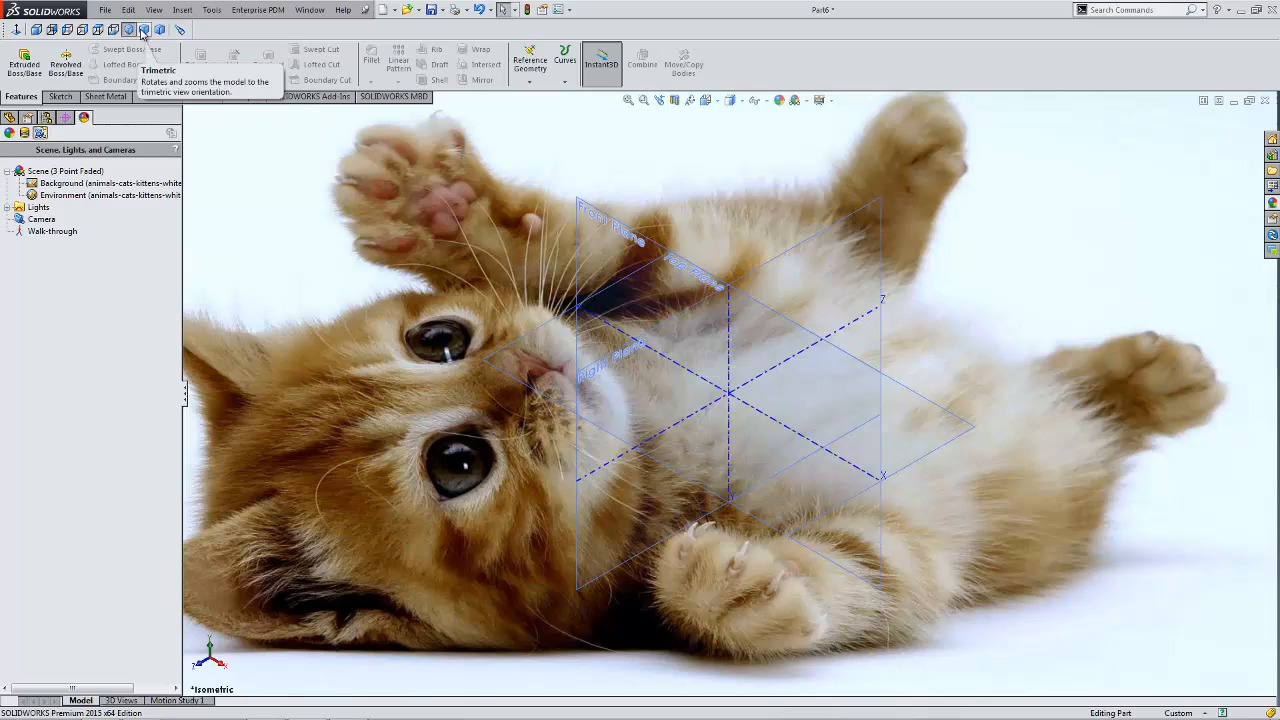
pyautogui.click(160, 30)
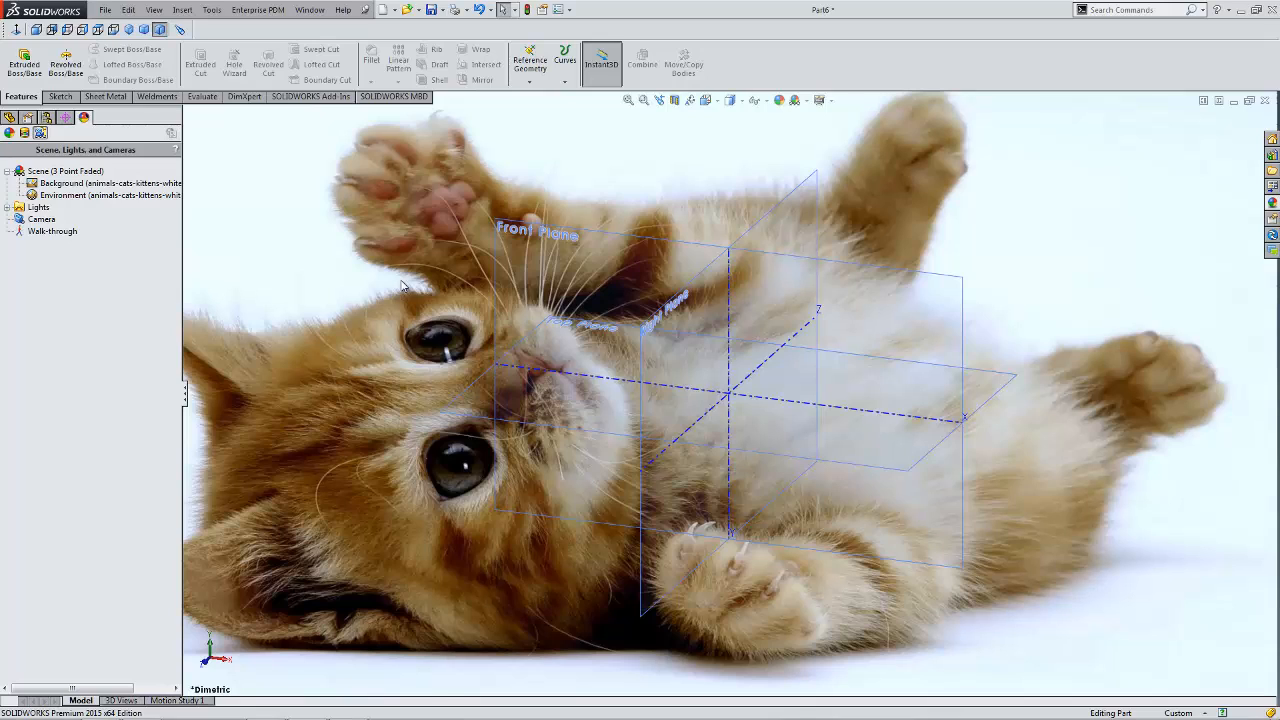
pyautogui.click(35, 33)
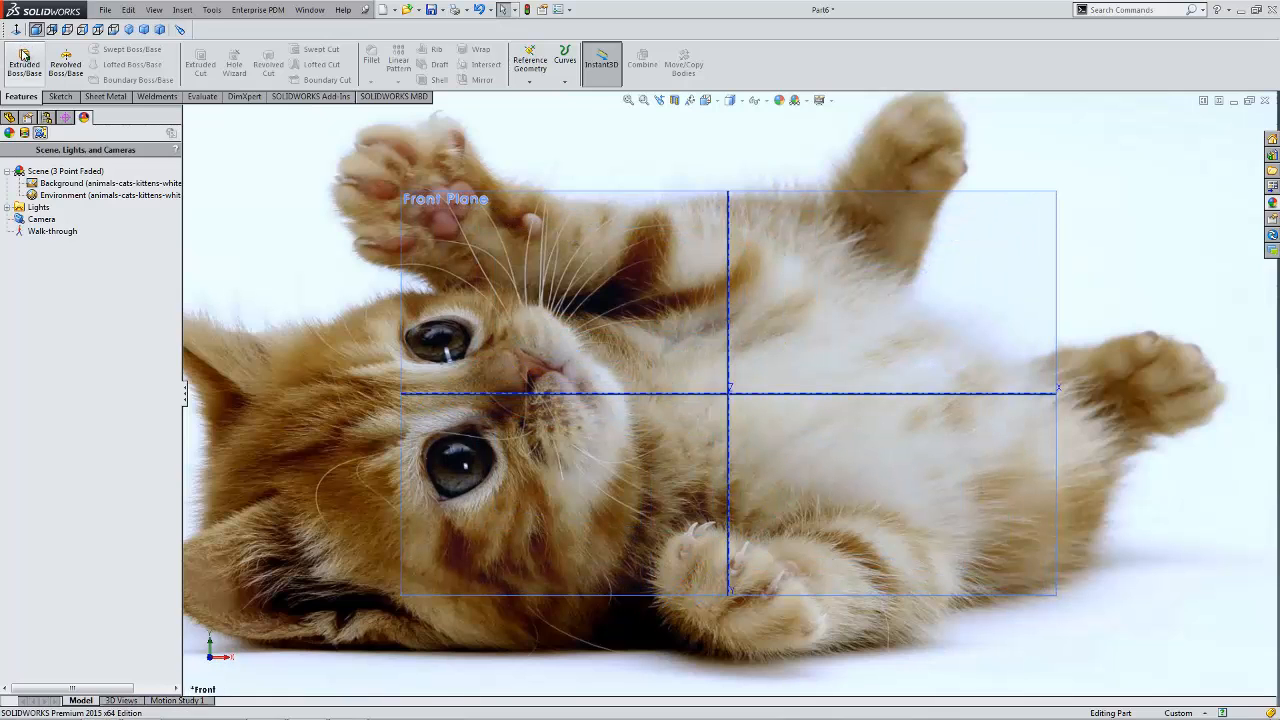
# Select the Front Plane, bring up the sketching commands, and clear the selection
pyautogui.click(505, 216)
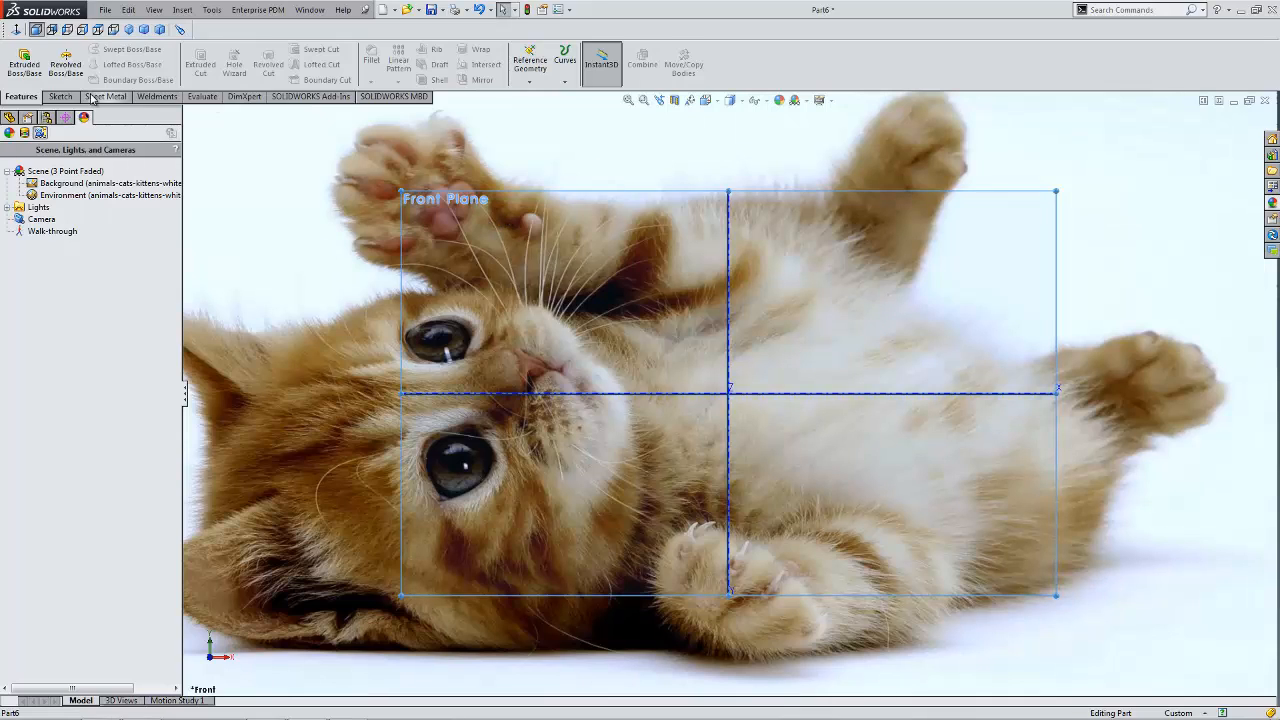
pyautogui.click(54, 97)
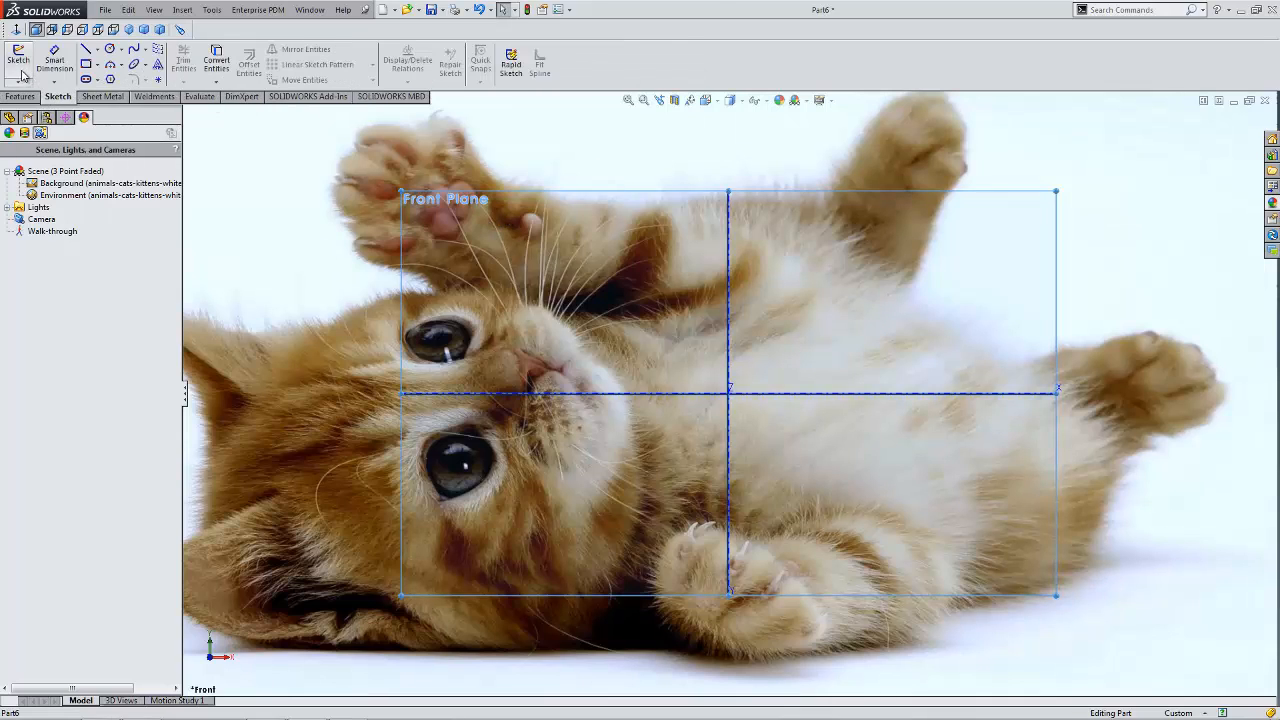
pyautogui.click(279, 167)
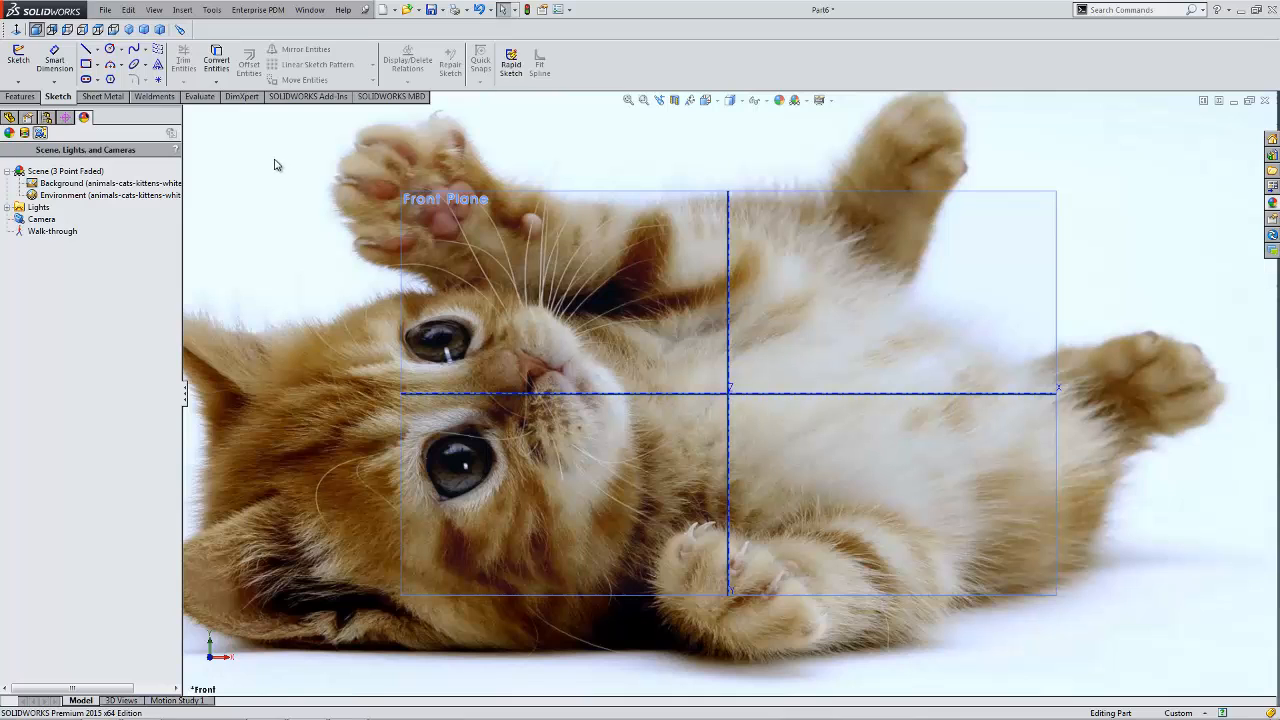
# Save the part as a part template (*.prtdot) named Cat in the SOLIDWORKS 2015 templates folder
pyautogui.click(105, 10)
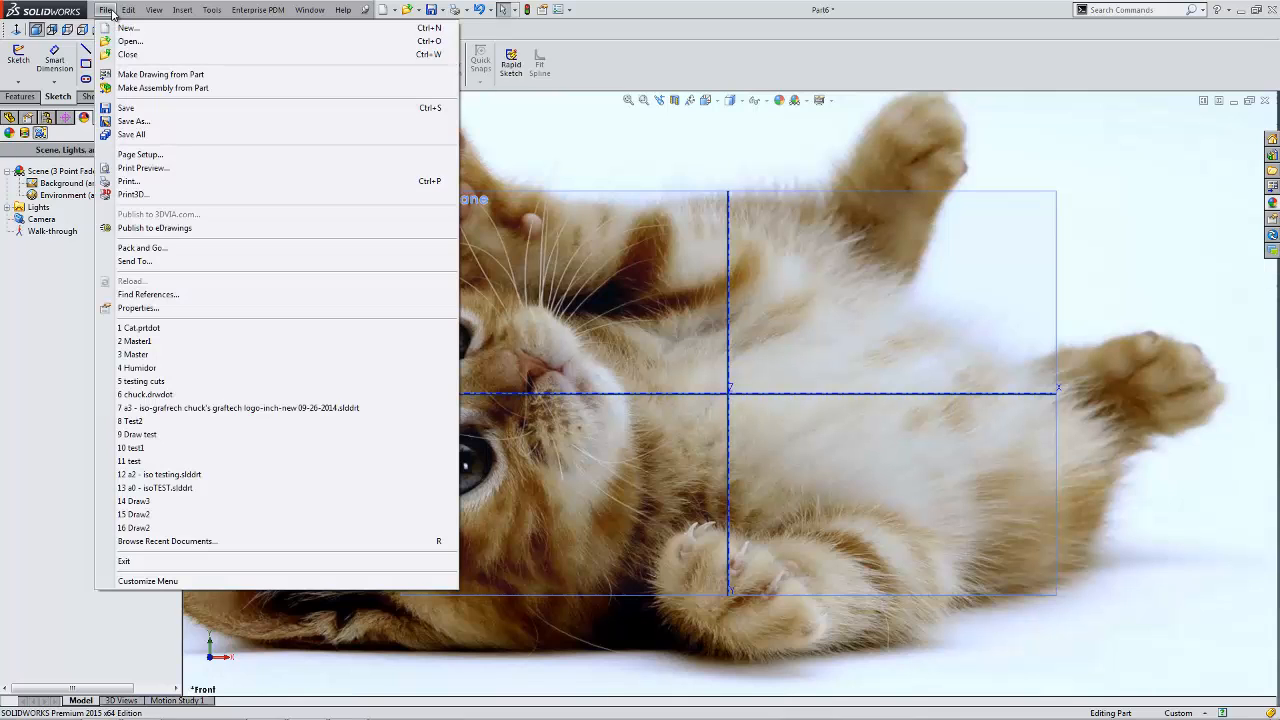
pyautogui.click(168, 122)
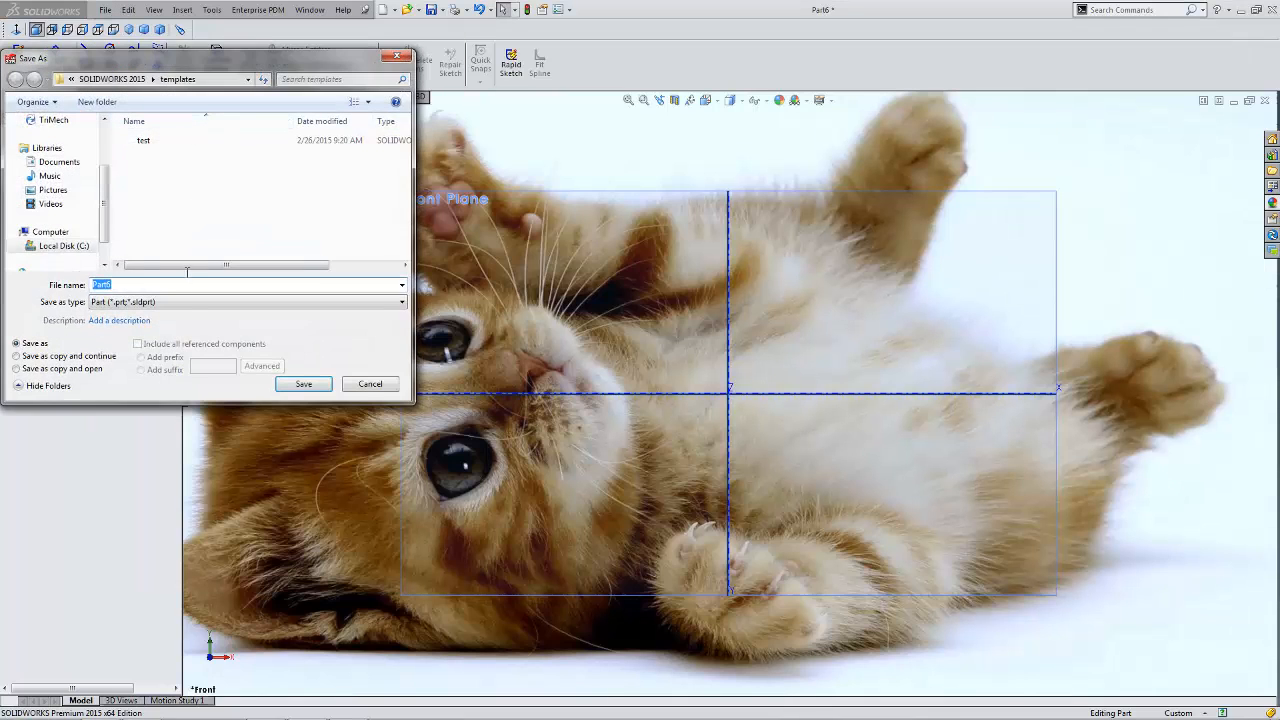
pyautogui.click(183, 302)
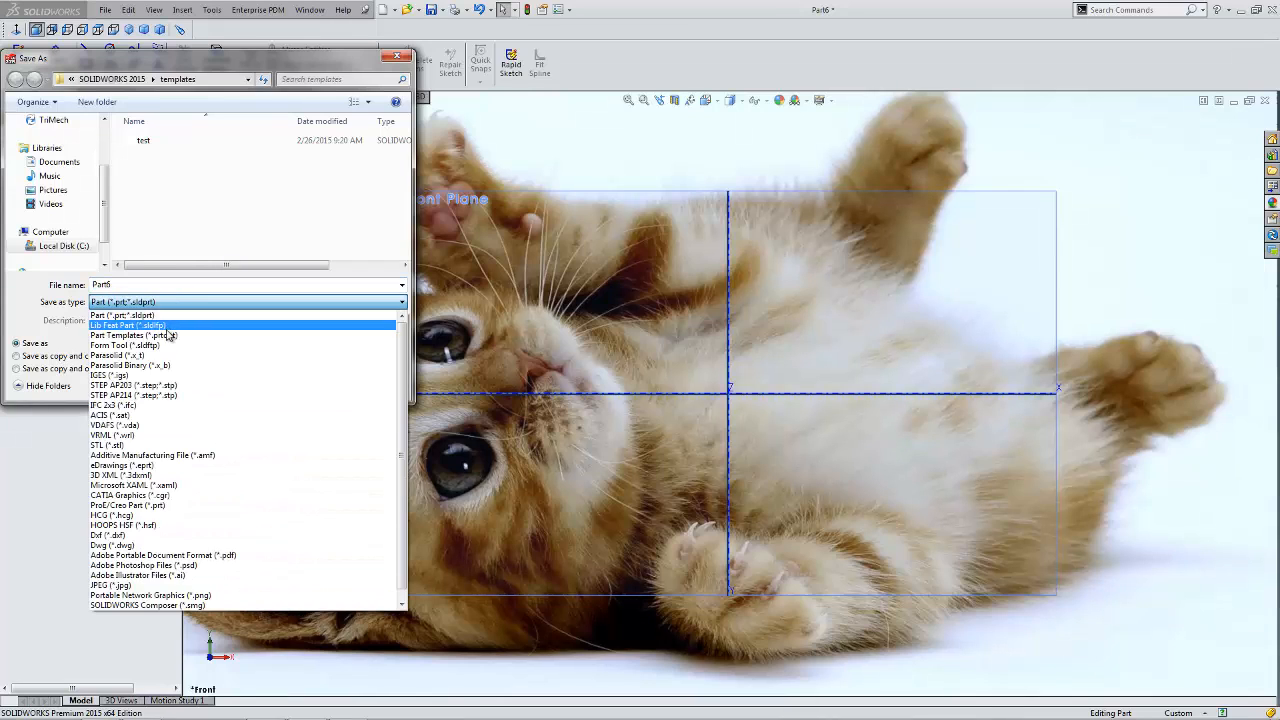
pyautogui.click(130, 335)
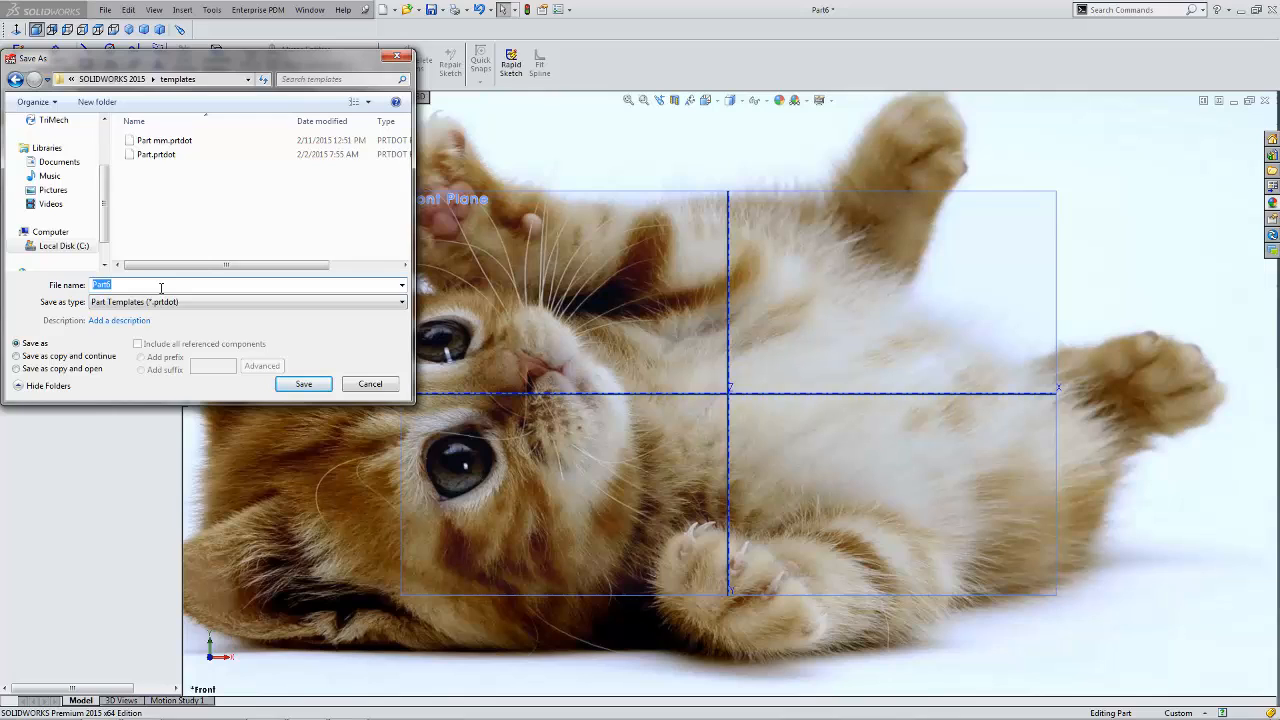
pyautogui.write('Cat')
pyautogui.click(323, 390)
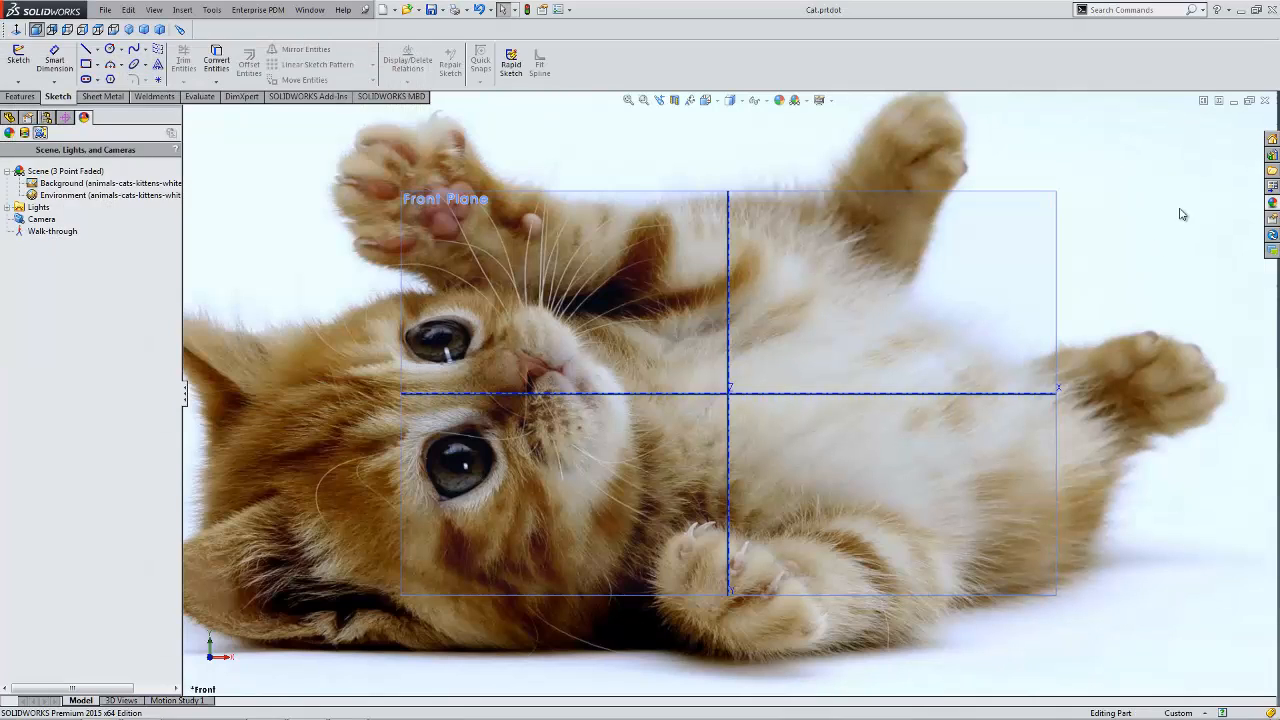
# Close the Cat template and create a new document from it
pyautogui.click(1264, 101)
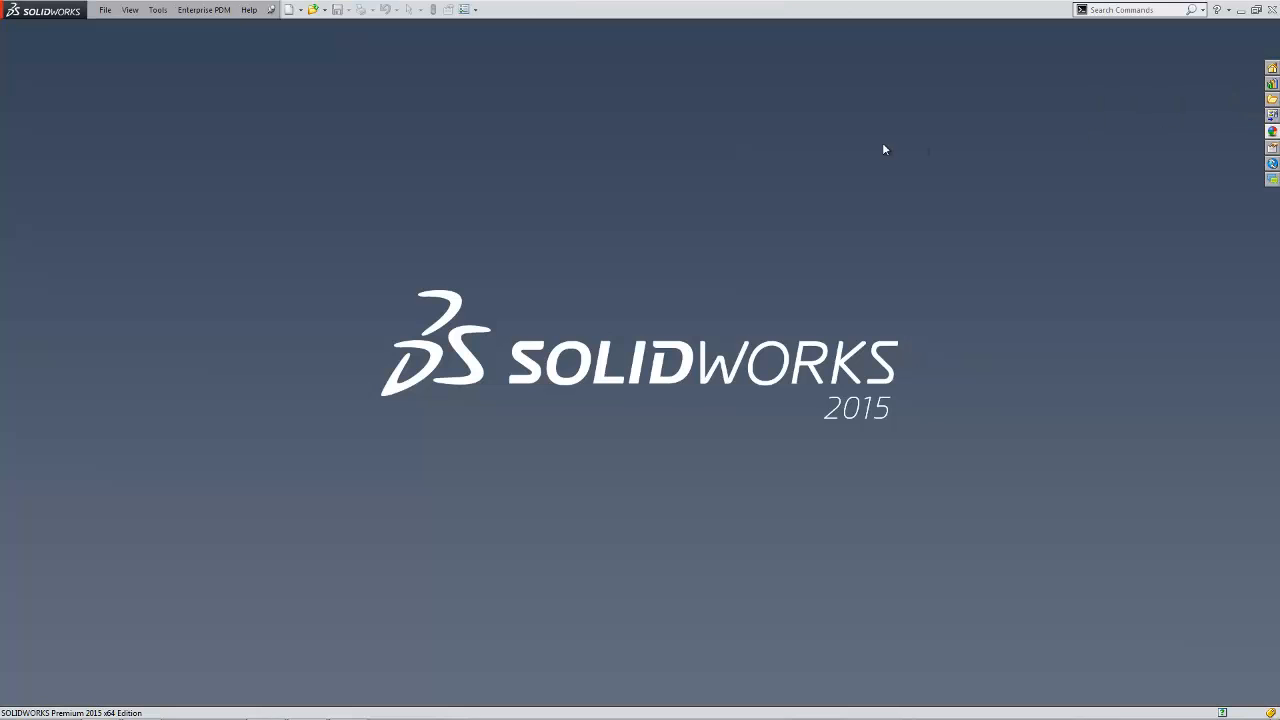
pyautogui.click(289, 10)
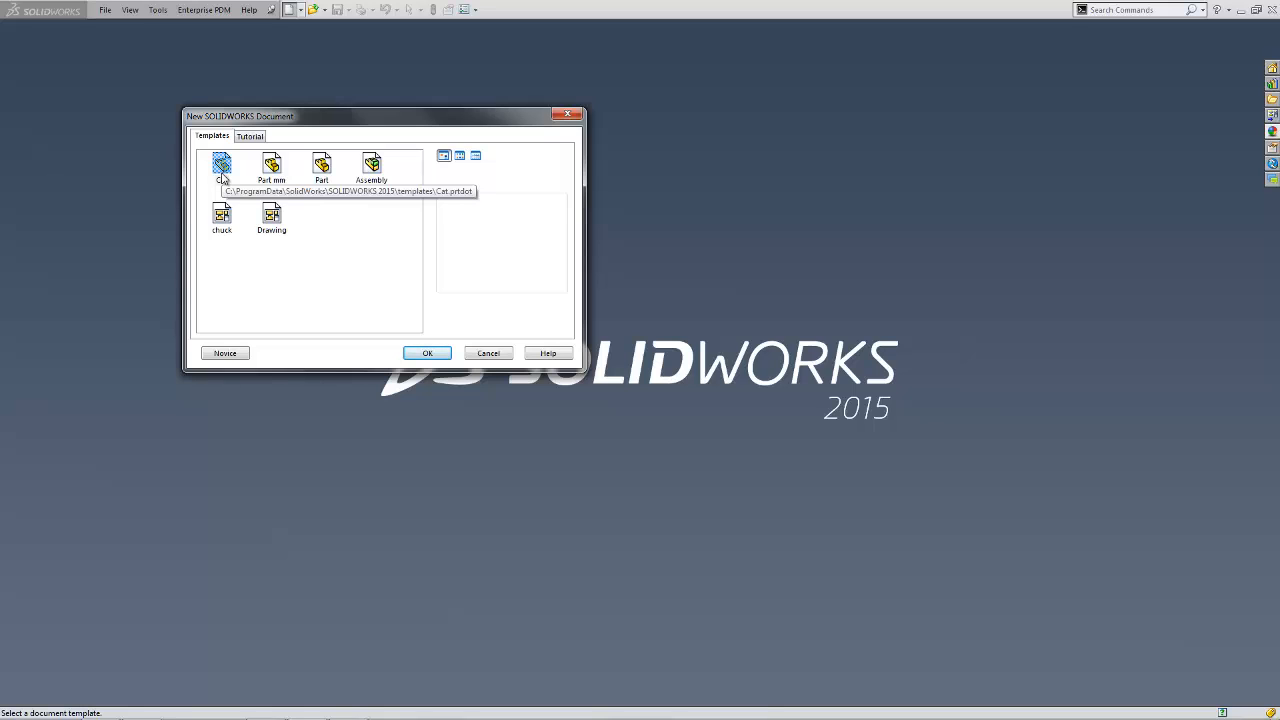
pyautogui.click(222, 170)
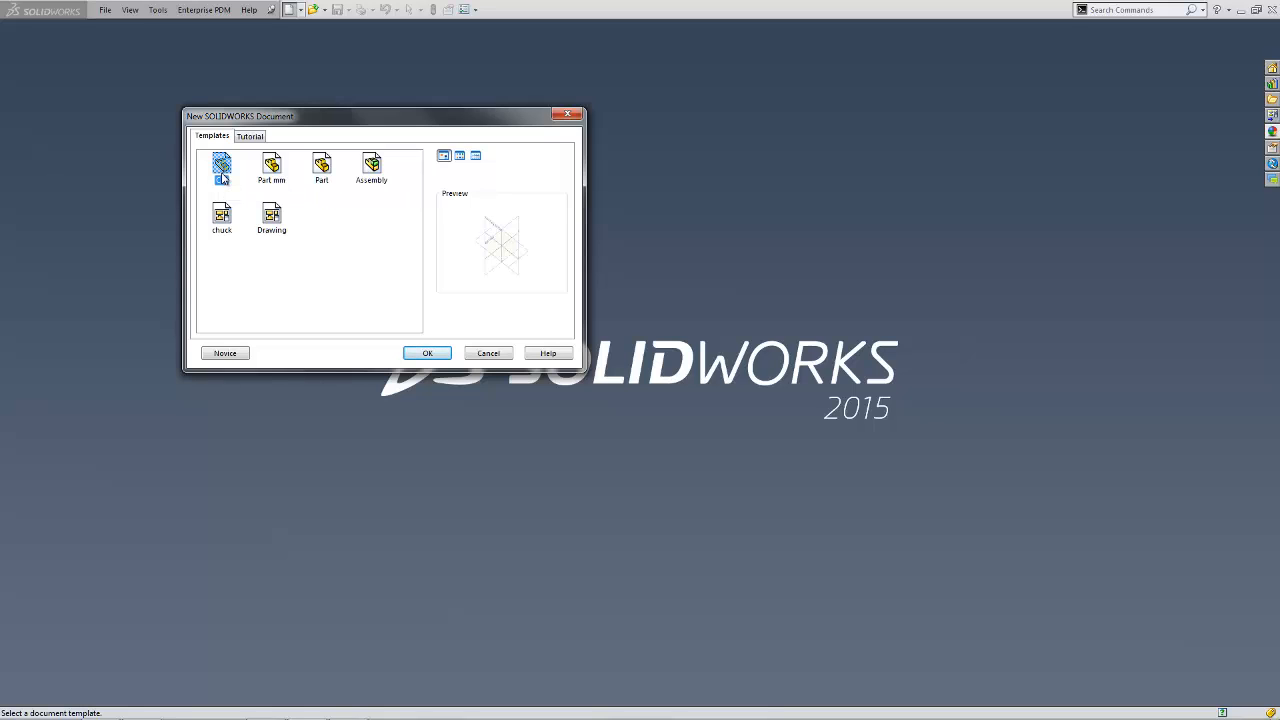
pyautogui.click(420, 353)
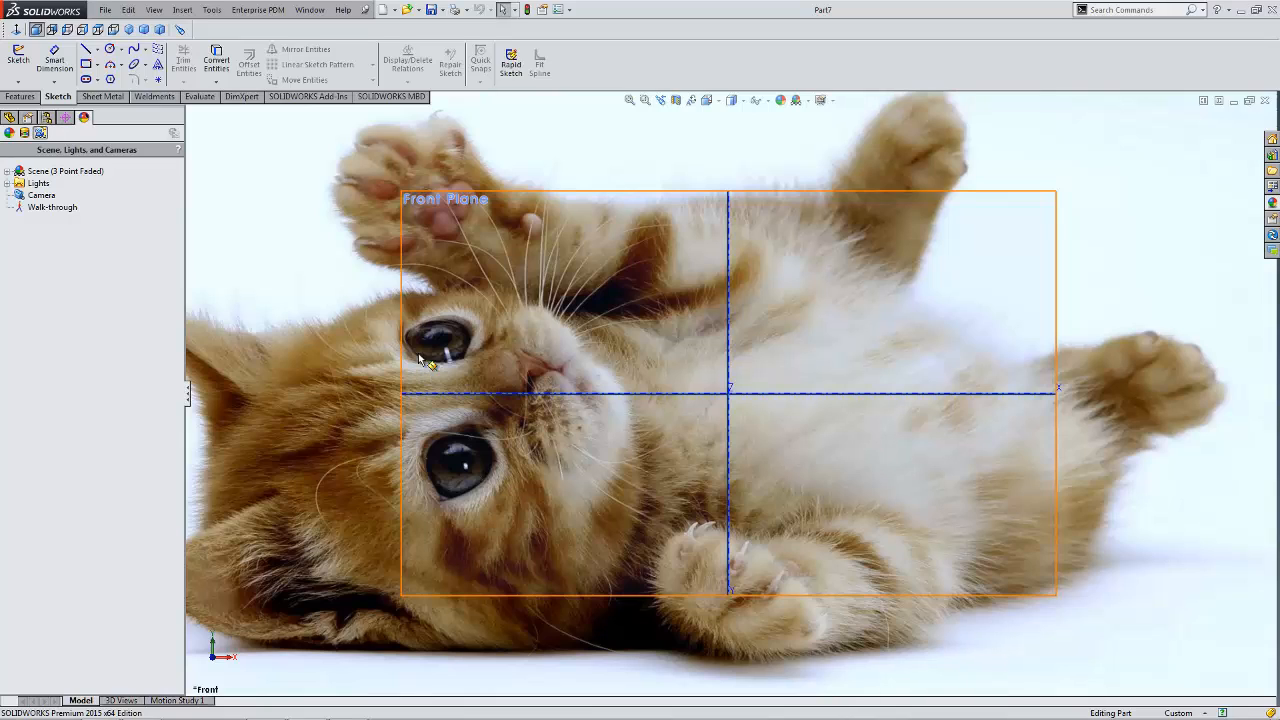
# Check the units and image quality settings in the new part's document properties
pyautogui.click(560, 9)
pyautogui.click(587, 24)
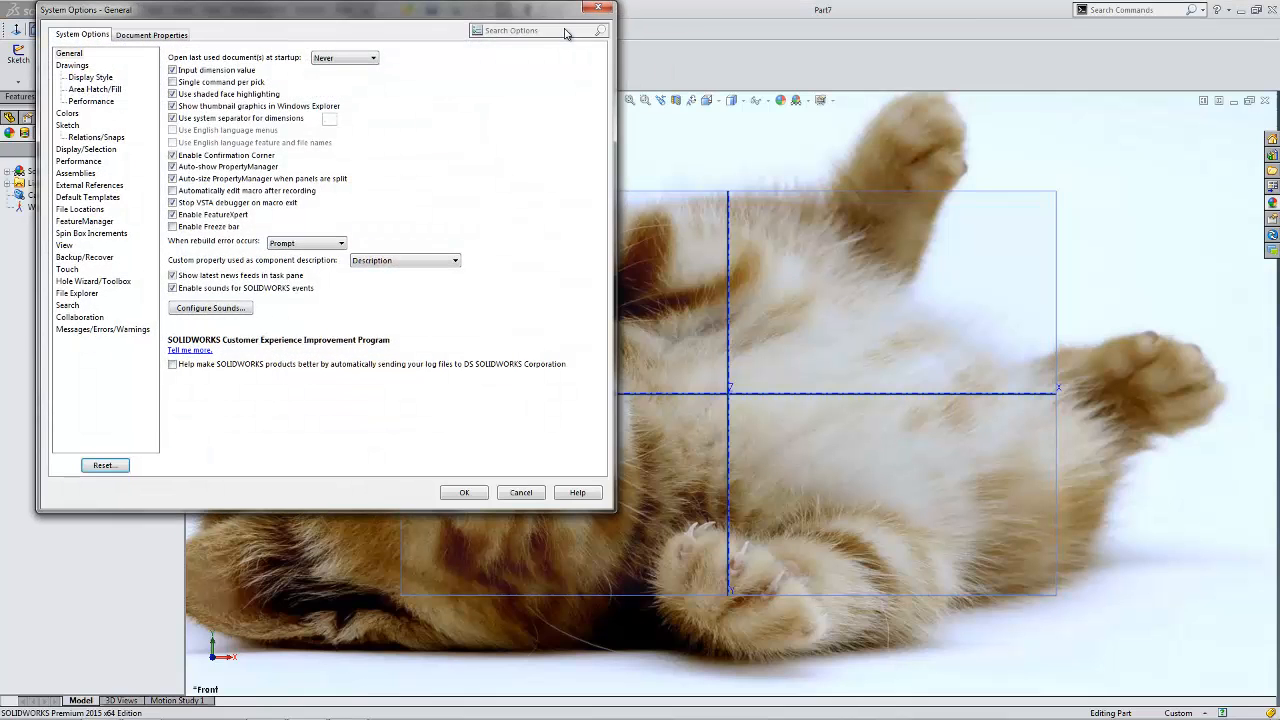
pyautogui.click(157, 36)
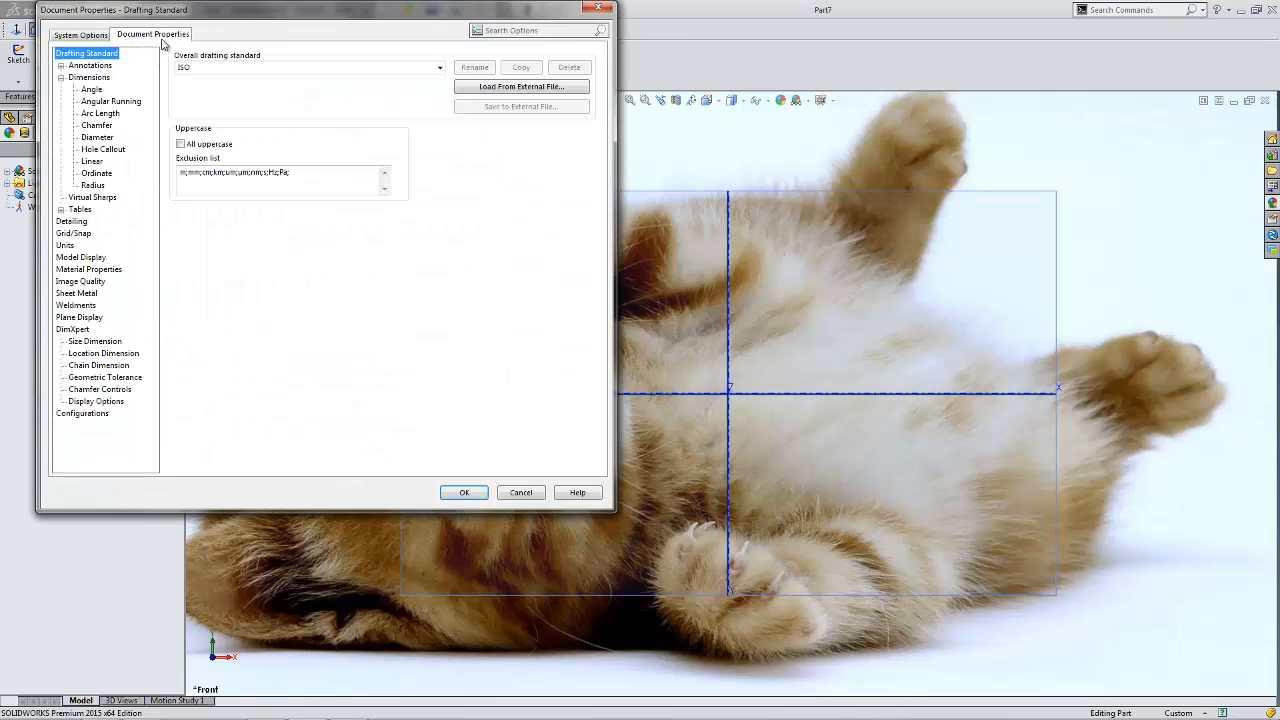
pyautogui.click(65, 245)
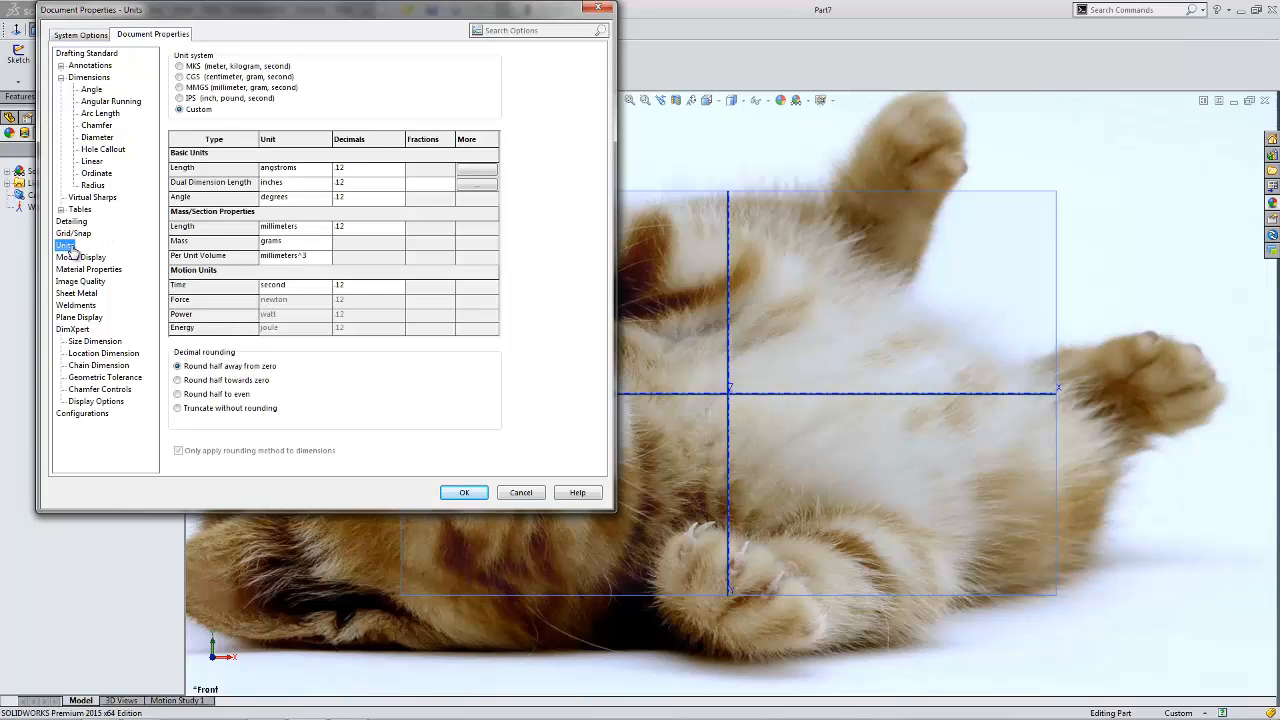
pyautogui.click(79, 283)
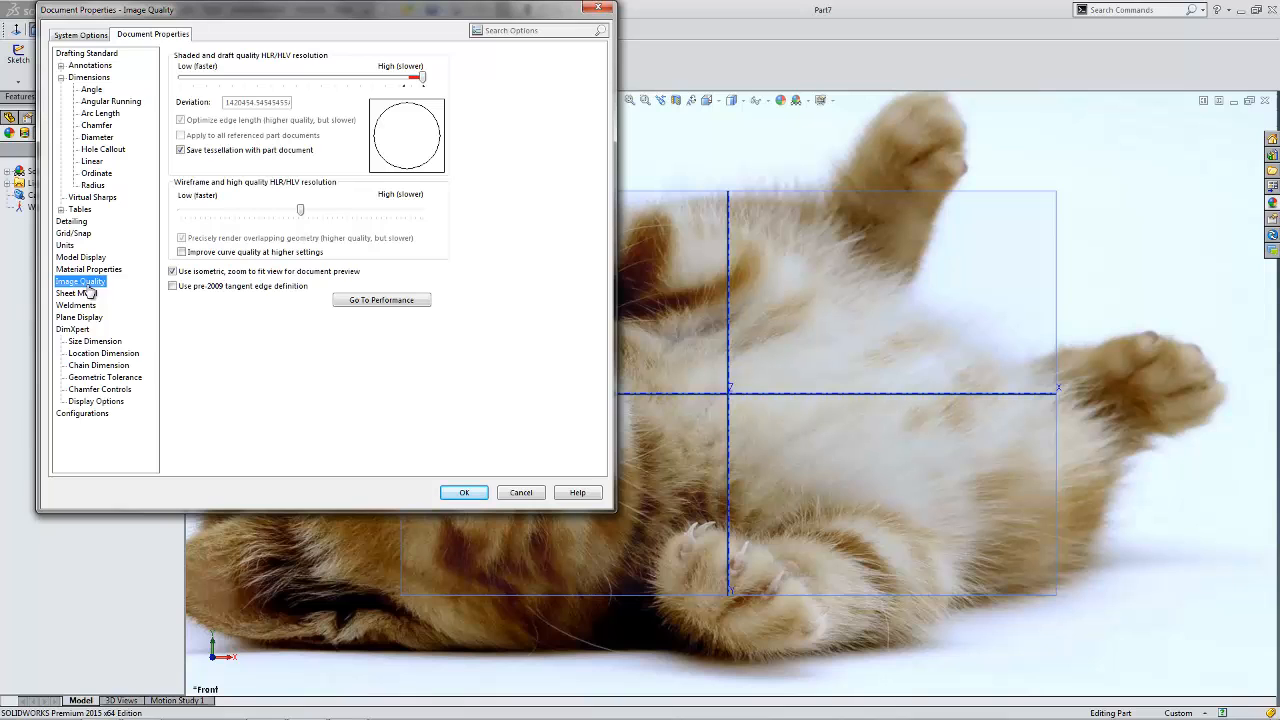
pyautogui.click(458, 492)
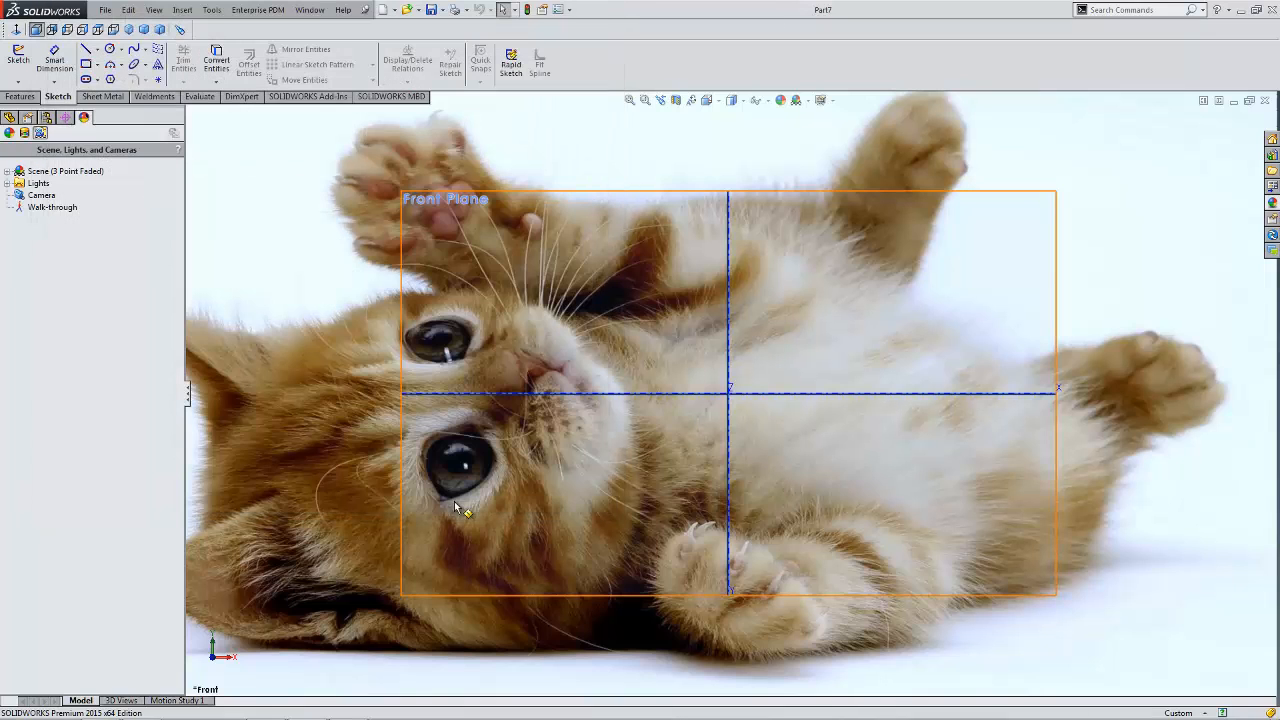